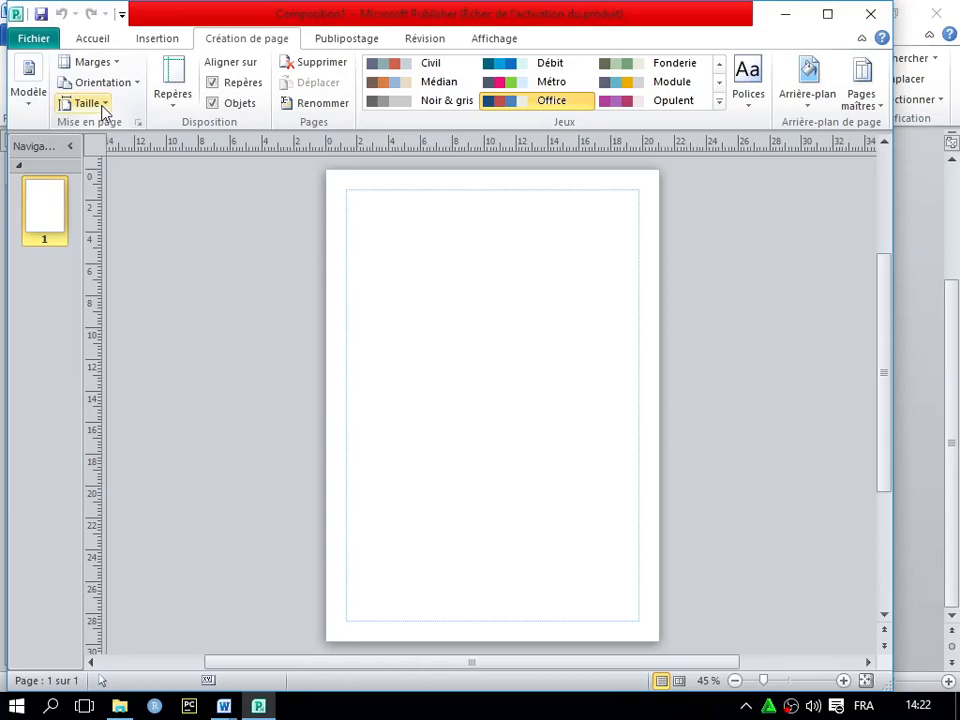
# Start creating a new page size, and calculate 29,7 ÷ 3 in the Windows Calculator.
pyautogui.click(103, 107)
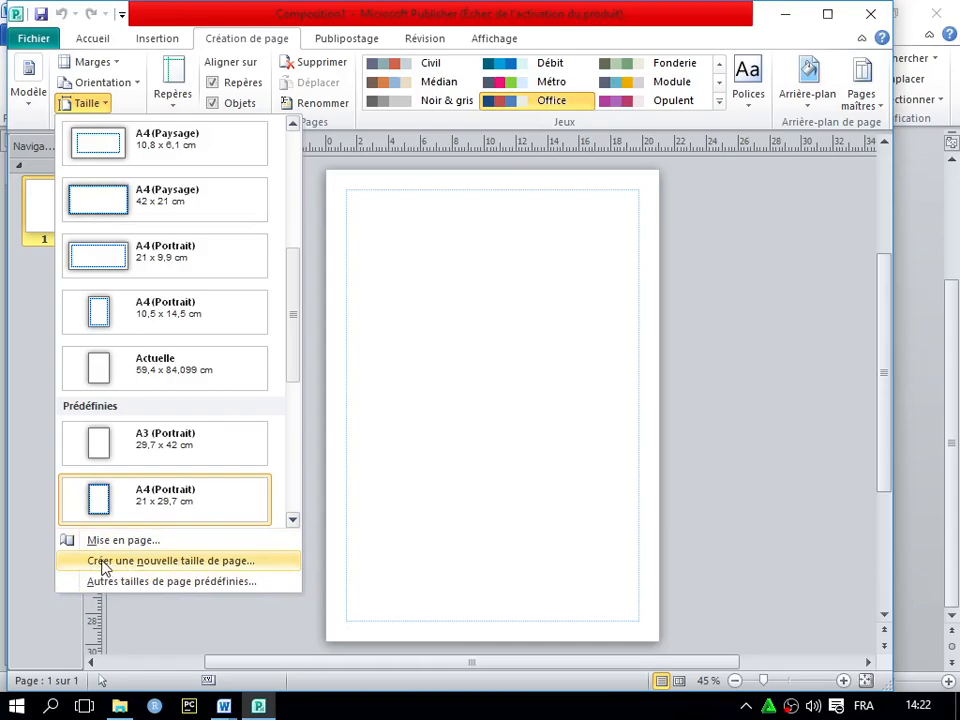
pyautogui.click(185, 566)
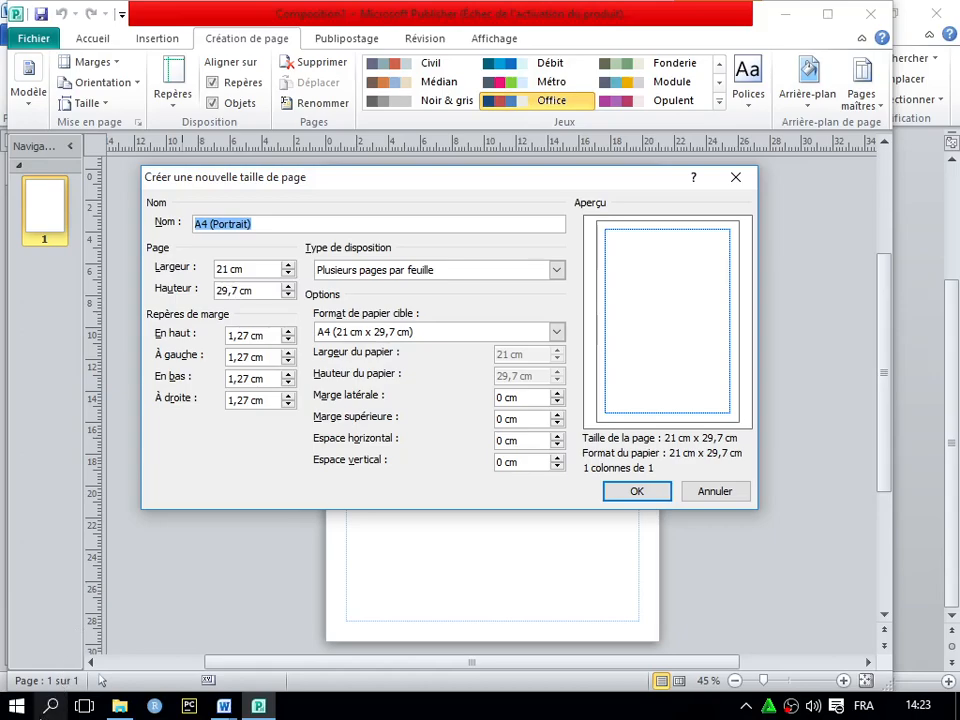
pyautogui.click(17, 707)
pyautogui.write('calcu')
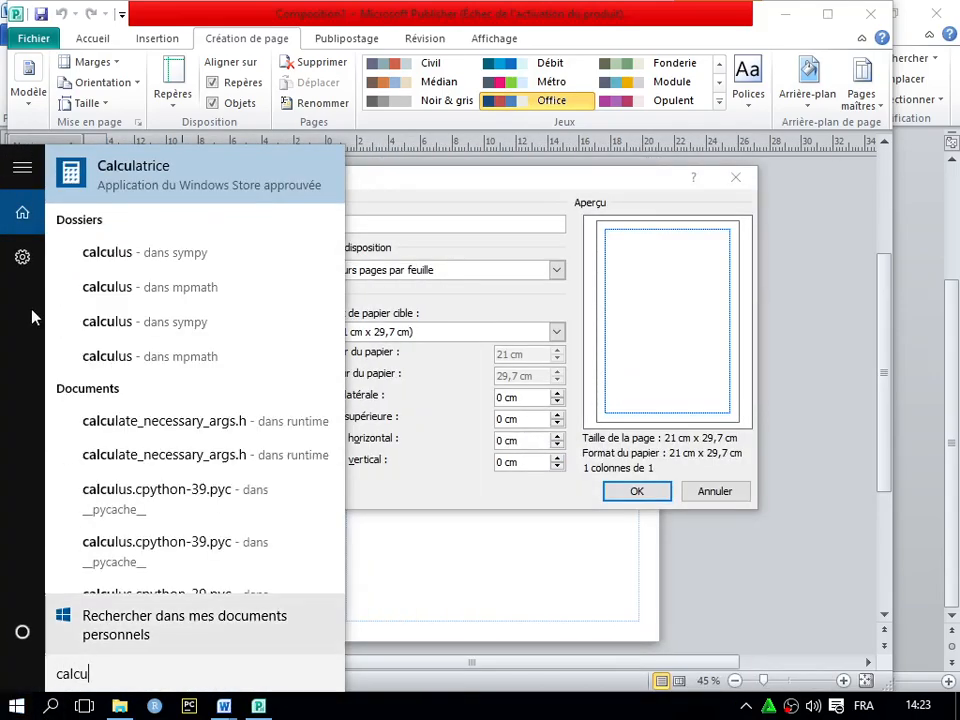
pyautogui.click(136, 195)
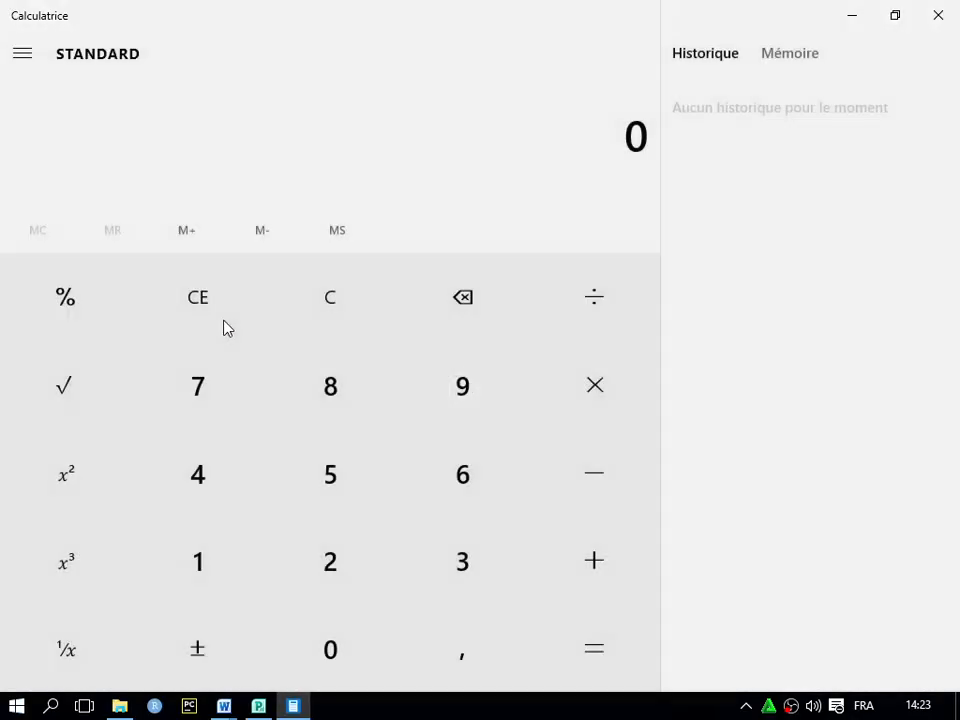
pyautogui.write('29,7 ÷ ')
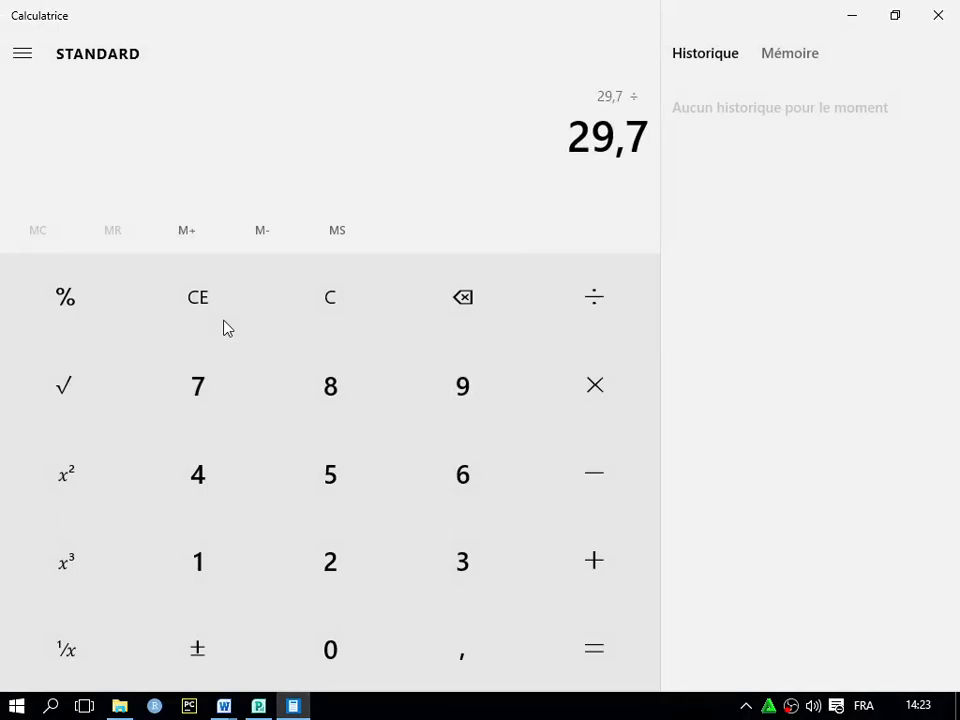
pyautogui.write('3')
pyautogui.press('Return')
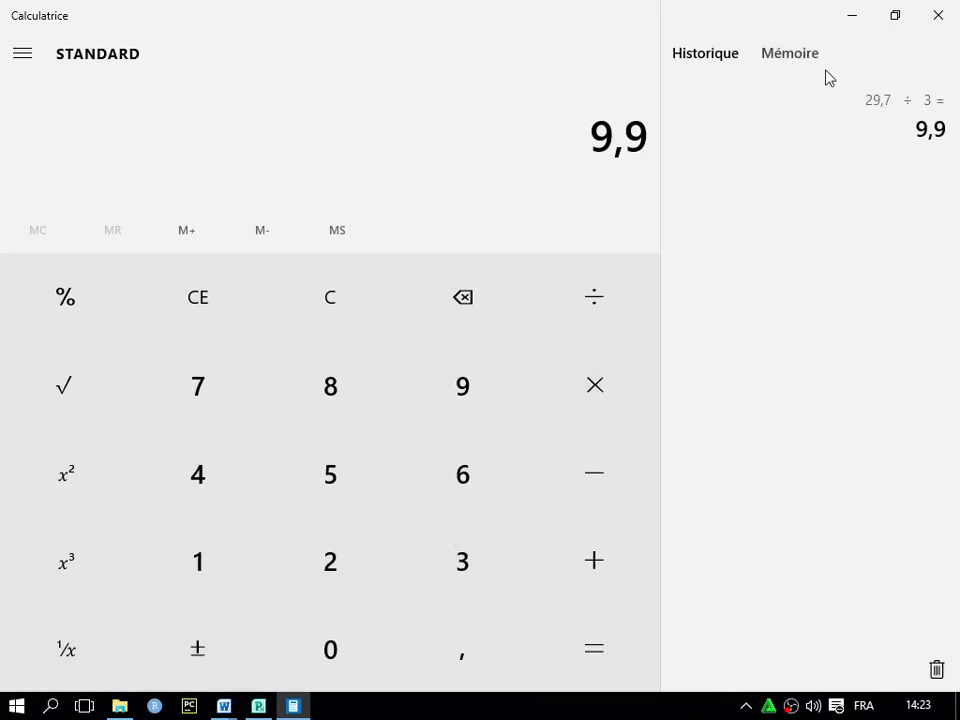
pyautogui.click(848, 14)
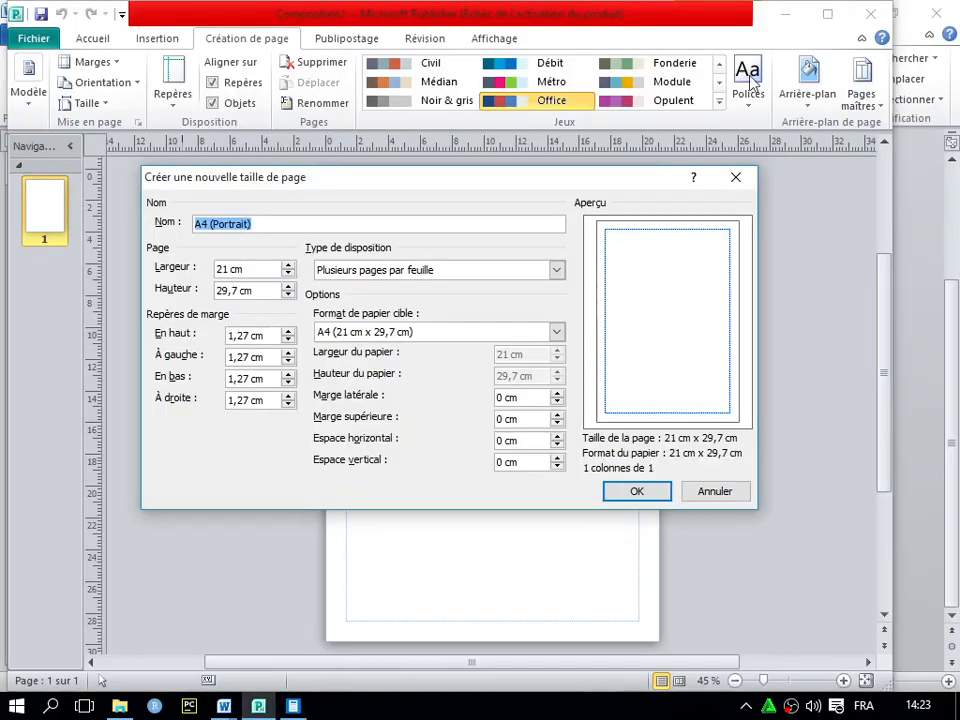
# Set the new page size's height to 9,9 cm and apply it to the publication.
pyautogui.doubleClick(224, 290)
pyautogui.write('9,')
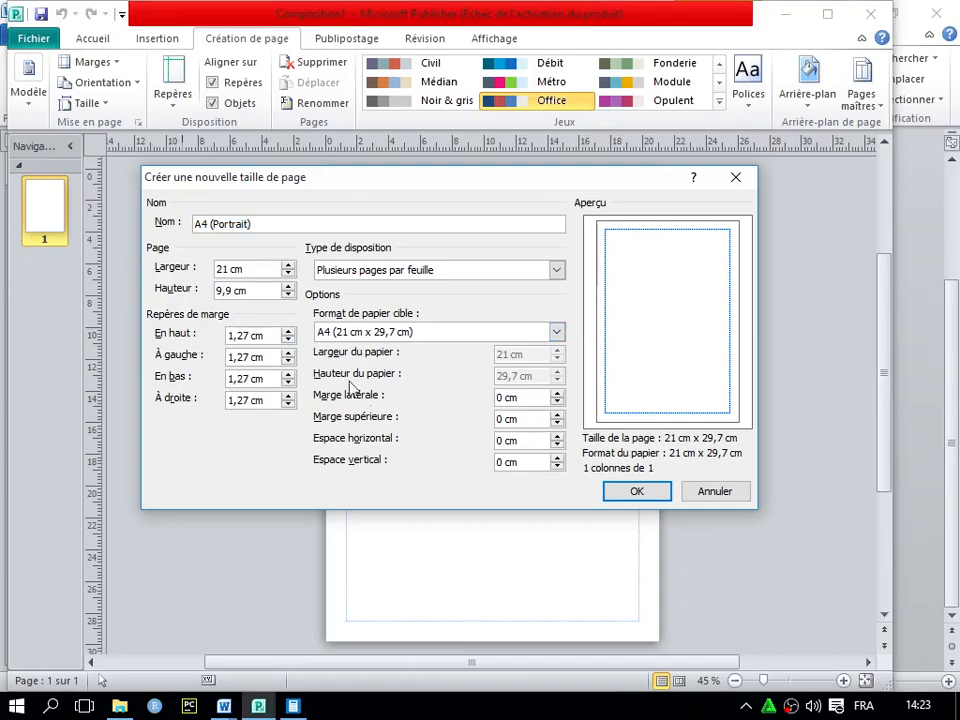
pyautogui.click(636, 492)
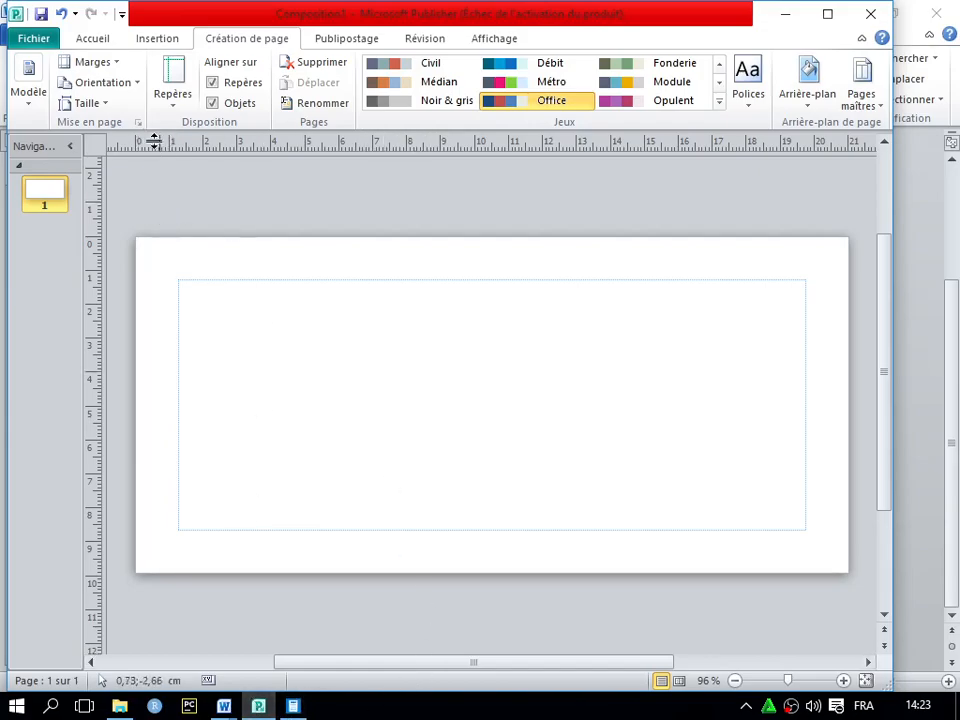
# Draw a text box of about 20,38 x 9,35 cm covering almost the whole page.
pyautogui.click(160, 40)
pyautogui.click(520, 92)
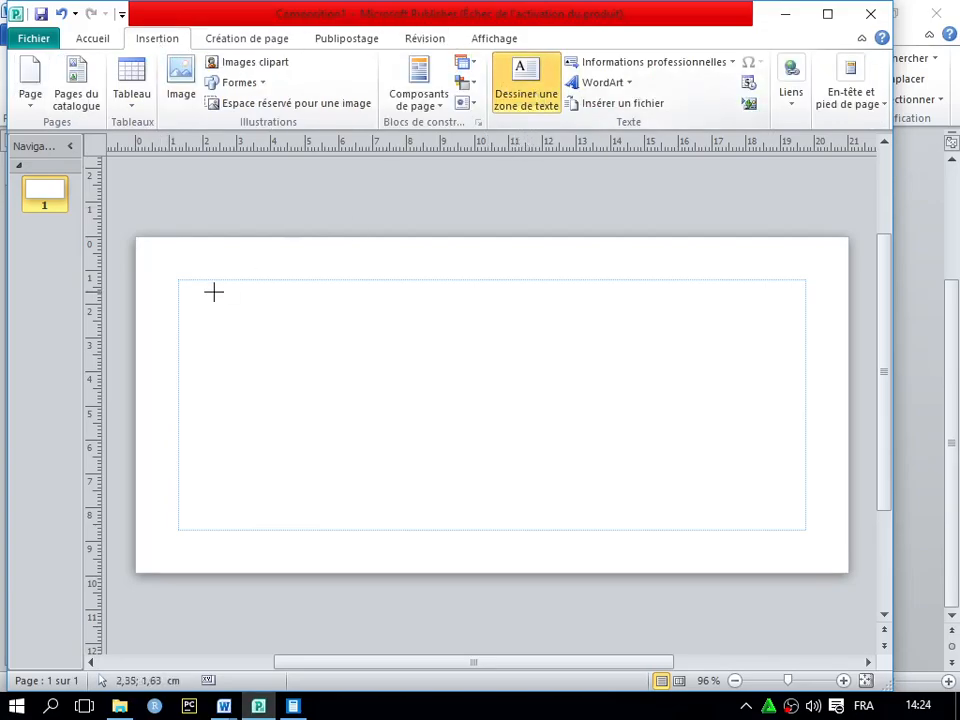
pyautogui.moveTo(145, 247)
pyautogui.mouseDown()
pyautogui.moveTo(396, 437)
pyautogui.moveTo(566, 485)
pyautogui.moveTo(662, 529)
pyautogui.moveTo(679, 529)
pyautogui.moveTo(664, 512)
pyautogui.moveTo(767, 529)
pyautogui.moveTo(808, 561)
pyautogui.moveTo(838, 568)
pyautogui.mouseUp()
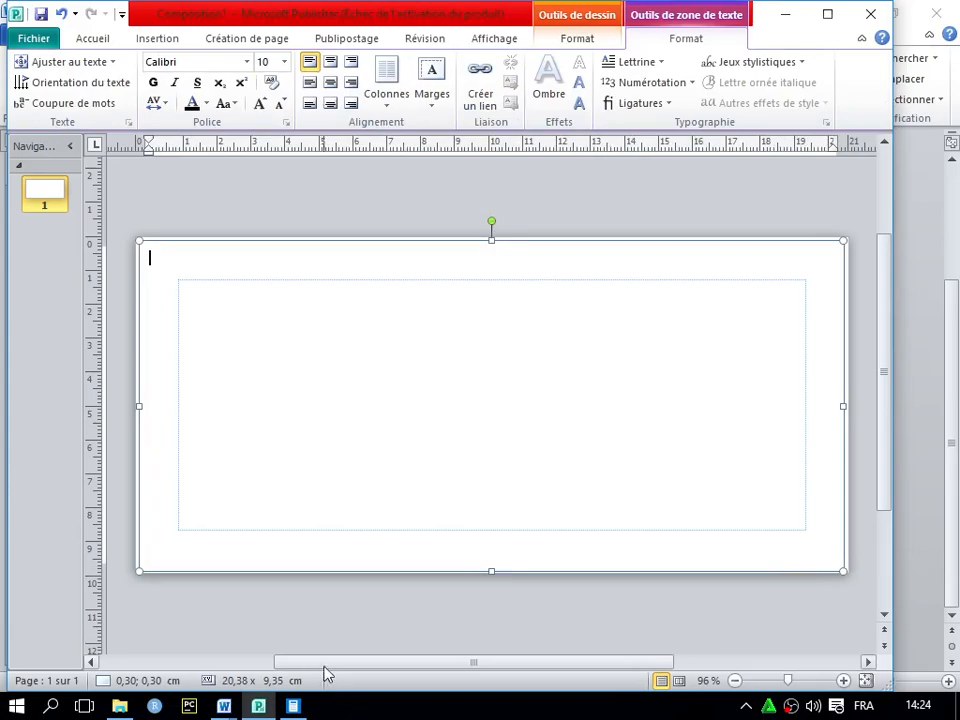
# Switch to INVIATION.docx in Word and copy all the text of the middle invitation, from LYCEE DE MANDAWA to Le Proviseur.
pyautogui.click(224, 706)
pyautogui.click(152, 624)
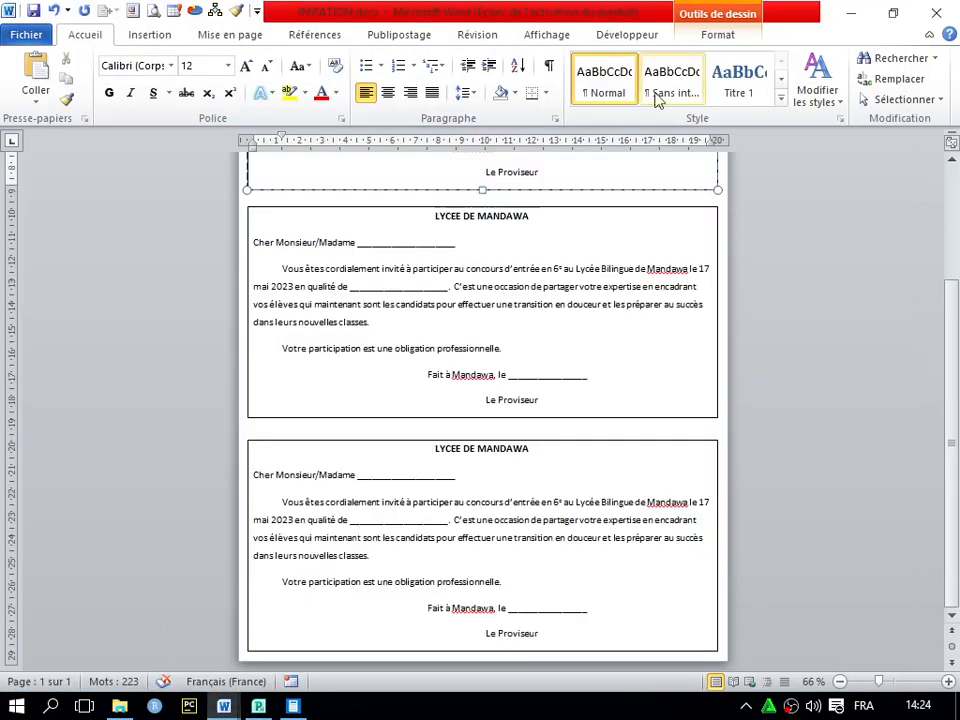
pyautogui.scroll(2, 366, 350)
pyautogui.scroll(-1, 366, 350)
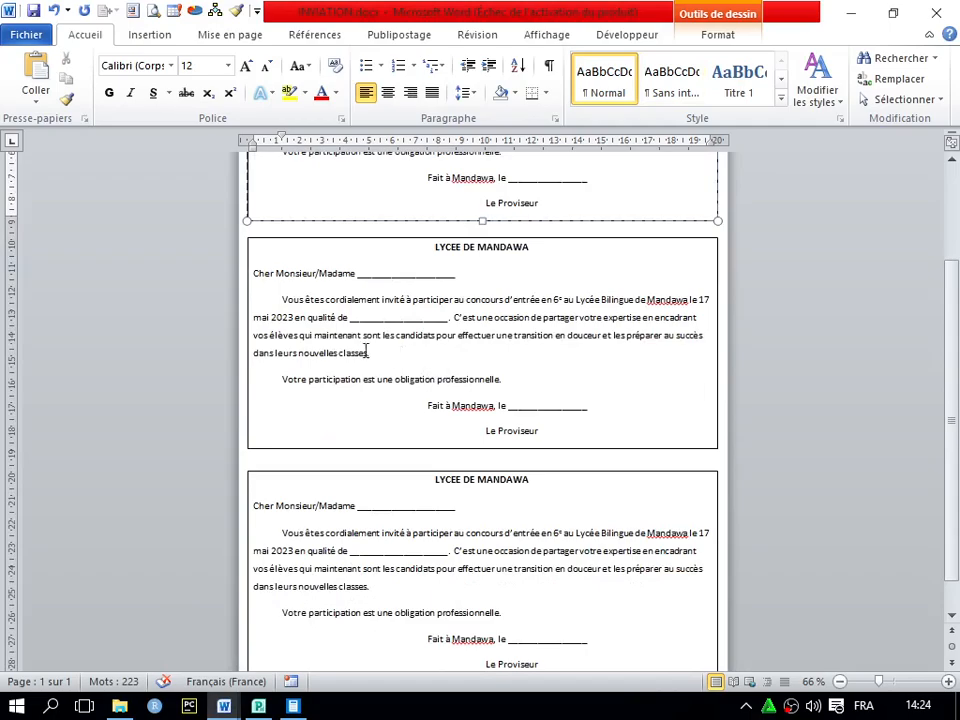
pyautogui.tripleClick(423, 251)
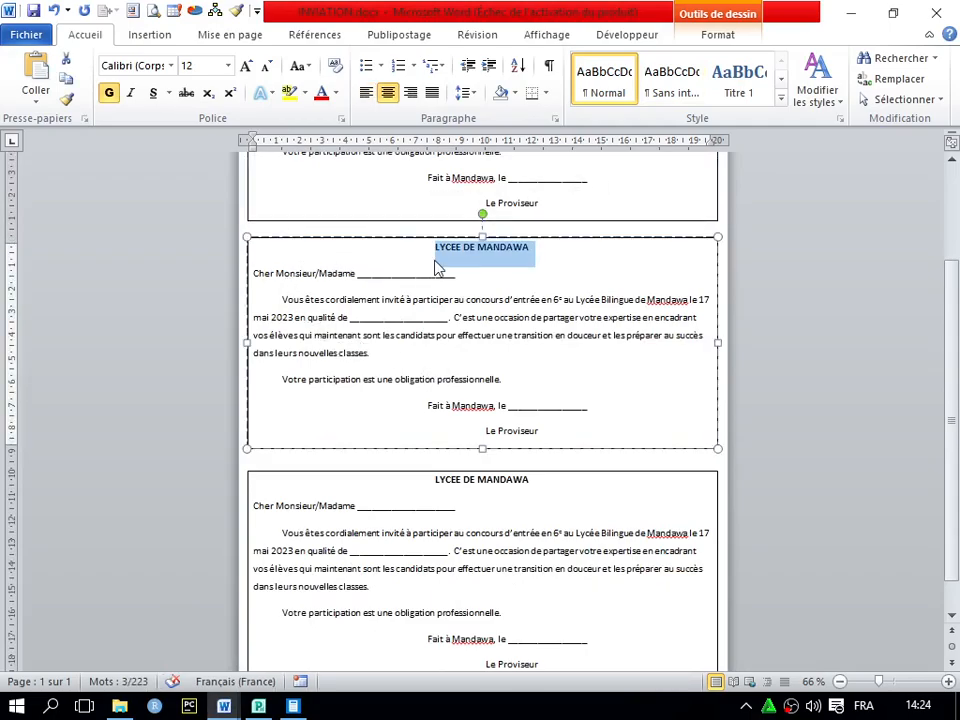
pyautogui.moveTo(442, 255); pyautogui.dragTo(546, 438)
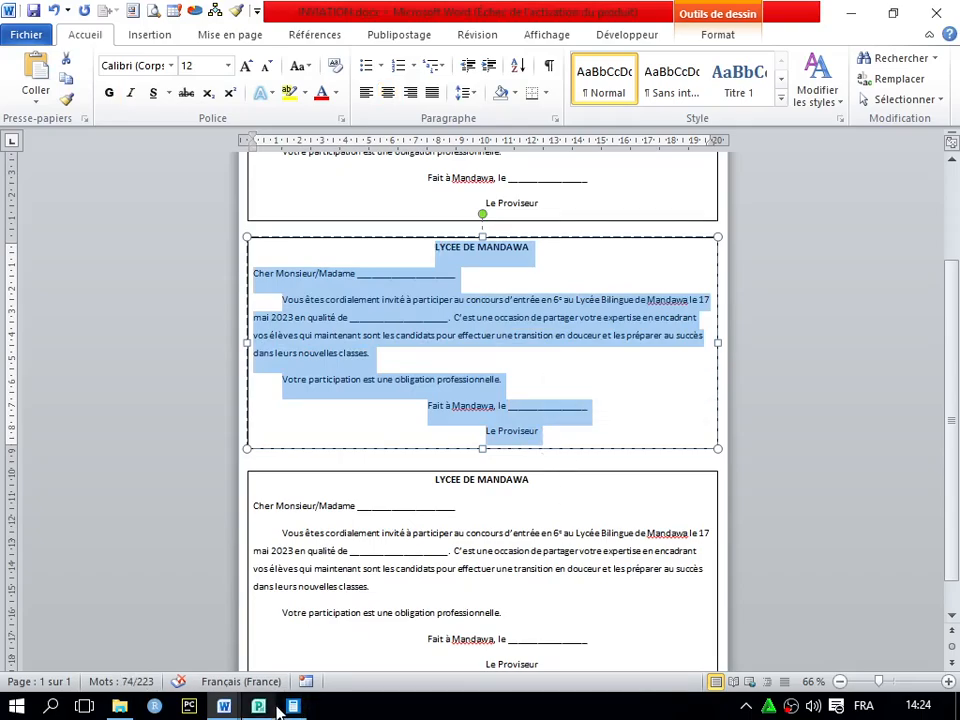
# Switch back to Publisher and paste the copied invitation text into the empty text box.
pyautogui.hotkey('alt', 'Tab')
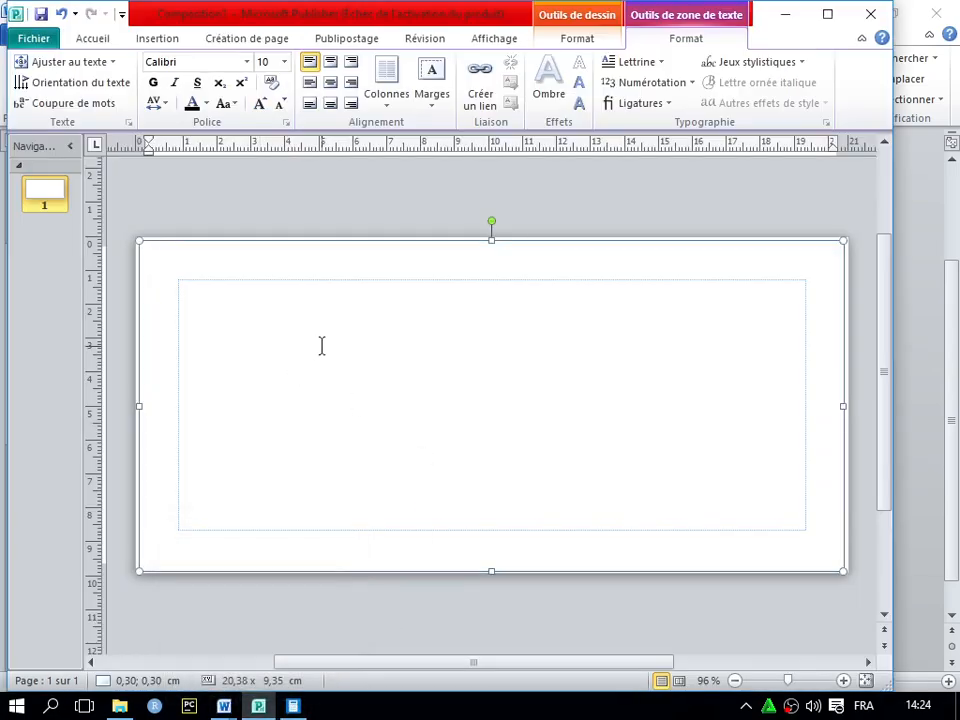
pyautogui.write('LYCEE DE MANDAWA Cher Monsieur/Madame ____________________ Vous êtes cordialement invité à participer au concours d’entrée en 6e au Lycée Bilingue de Mandawa le 17 mai 2023 en qualité de ____________________.  C’est une occasion de partager votre expertise en encadrant  vos élèves qui maintenant sont les candidats pour effectuer une transition en douceur et les préparer au succès dans leurs nouvelles classes. Votre participation est une obligation professionnelle. Fait à Mandawa, le ________________ Le Proviseur')
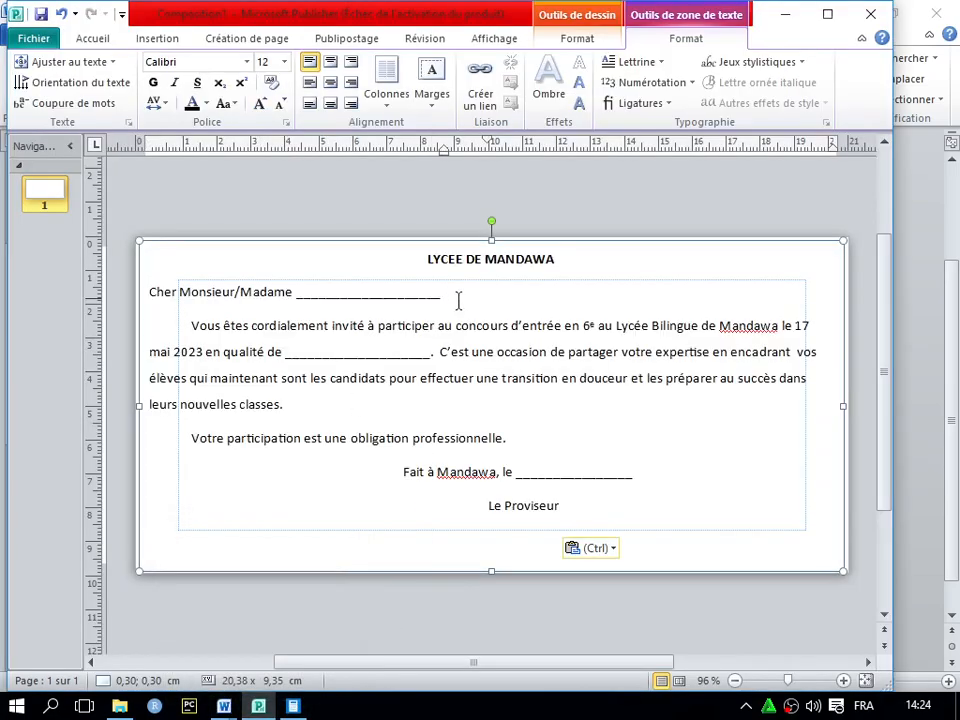
pyautogui.click(536, 420)
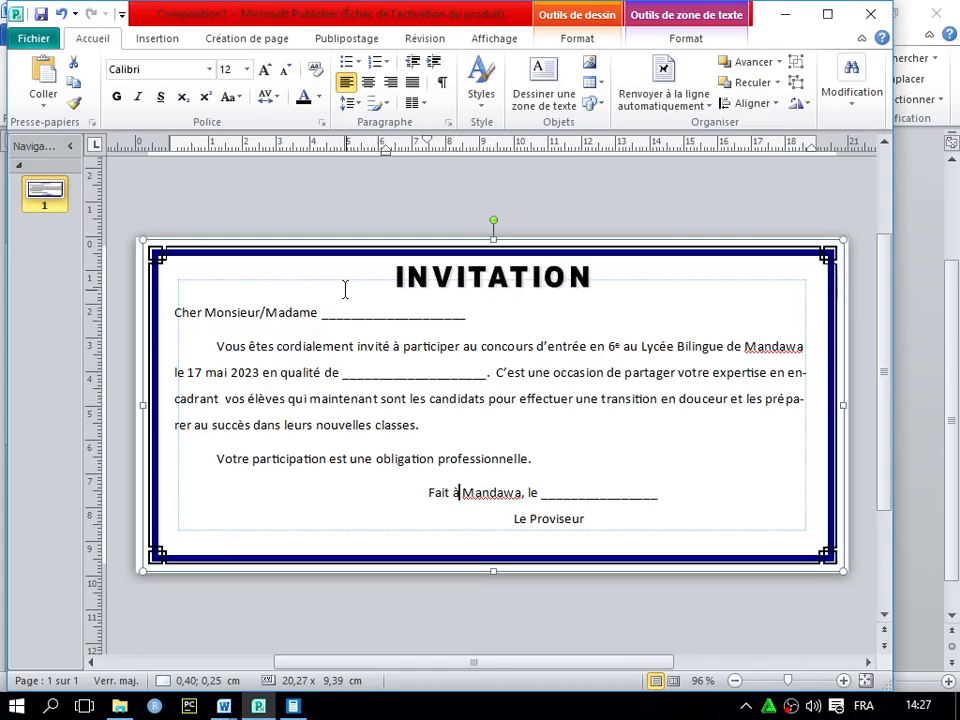
pyautogui.click(465, 313)
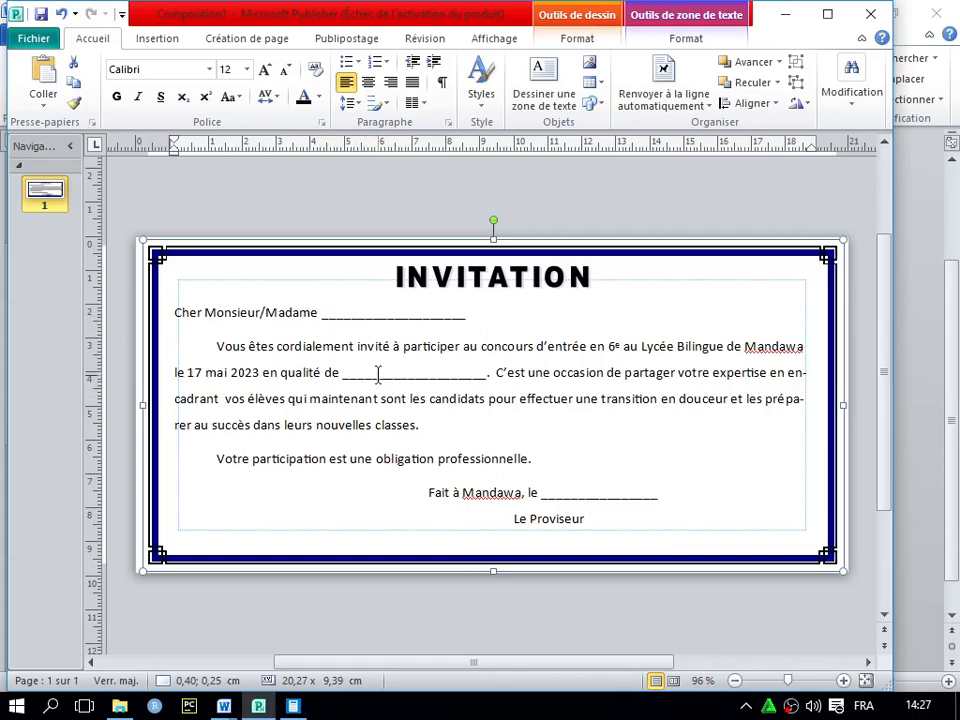
pyautogui.moveTo(321, 313); pyautogui.dragTo(472, 313)
pyautogui.moveTo(340, 374); pyautogui.dragTo(480, 372)
pyautogui.click(366, 314)
# Switch to Noms.docx in Word to check its table of names and roles, and close that document.
pyautogui.click(226, 707)
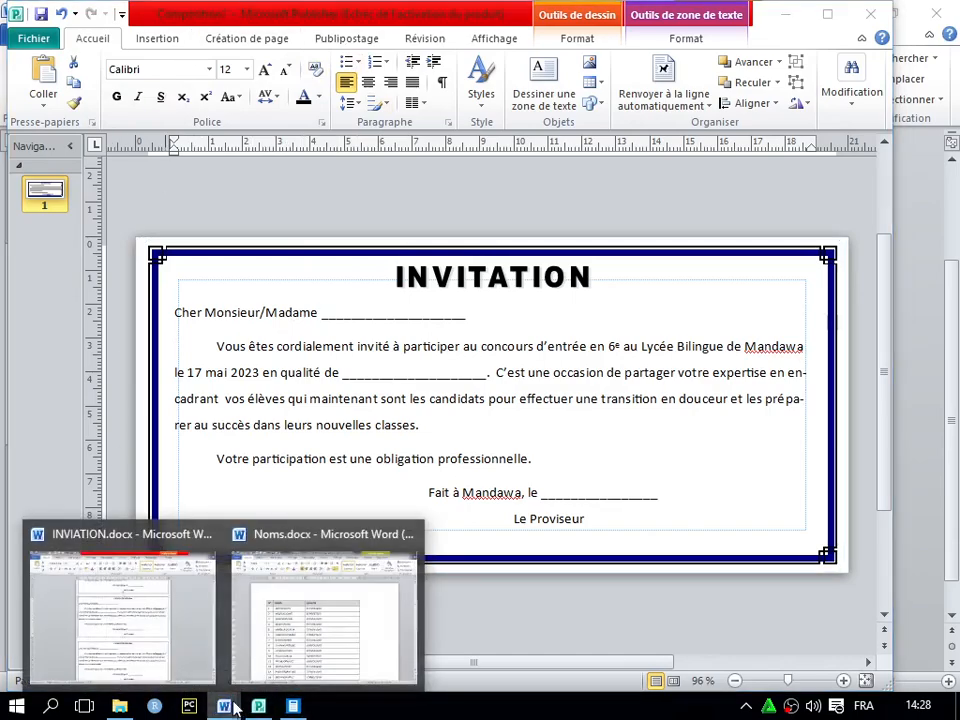
pyautogui.click(332, 645)
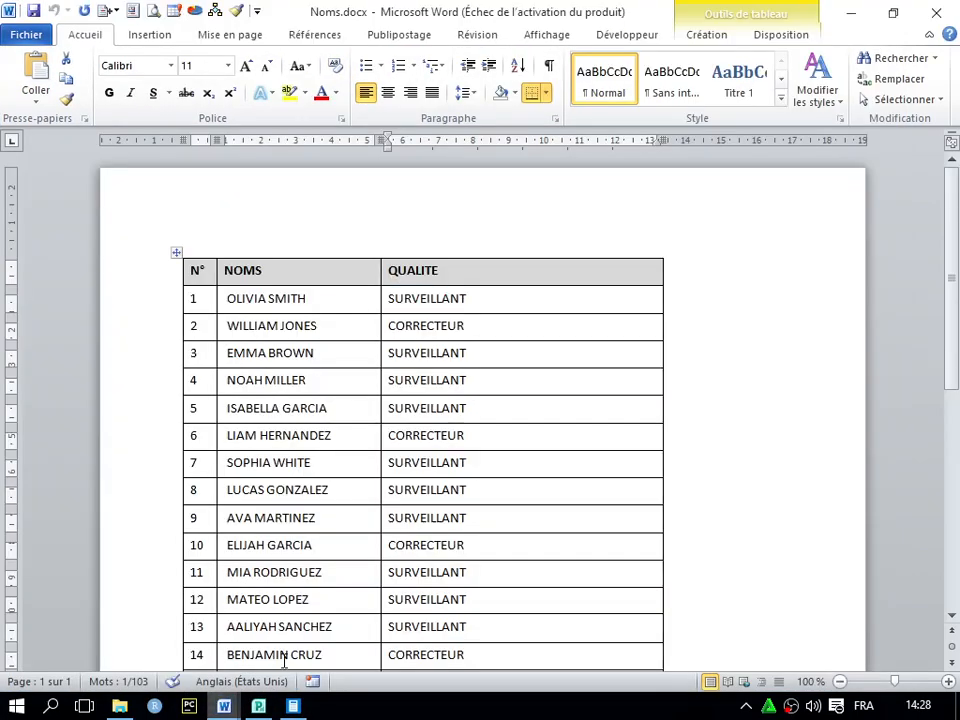
pyautogui.click(937, 20)
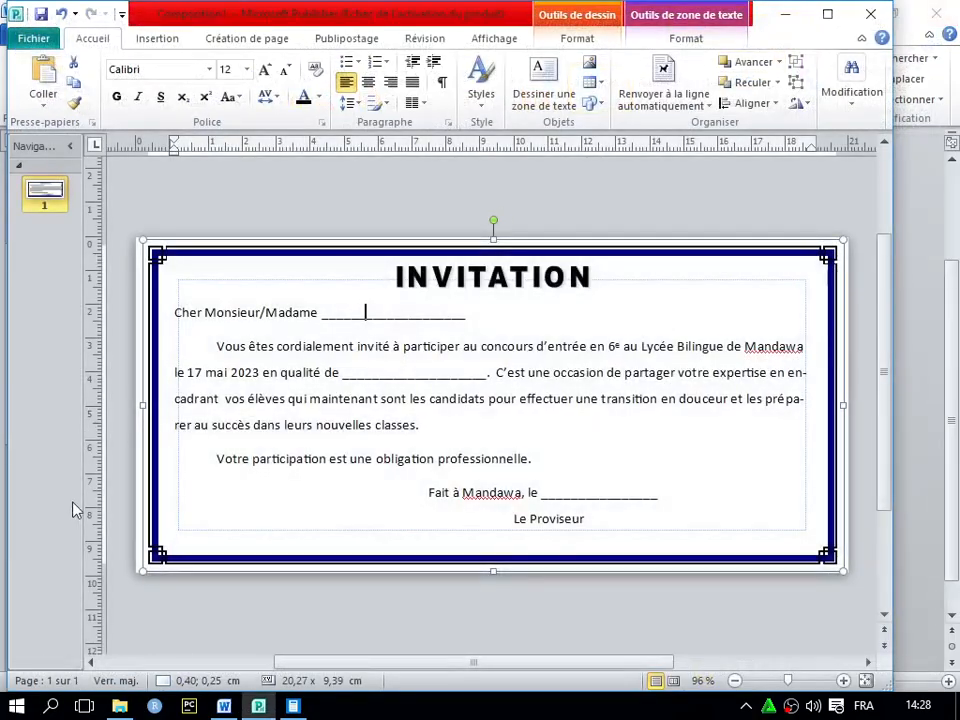
# Start selecting mail merge recipients from an existing list and browse to the invitation folder on the desktop (Bureau).
pyautogui.click(346, 39)
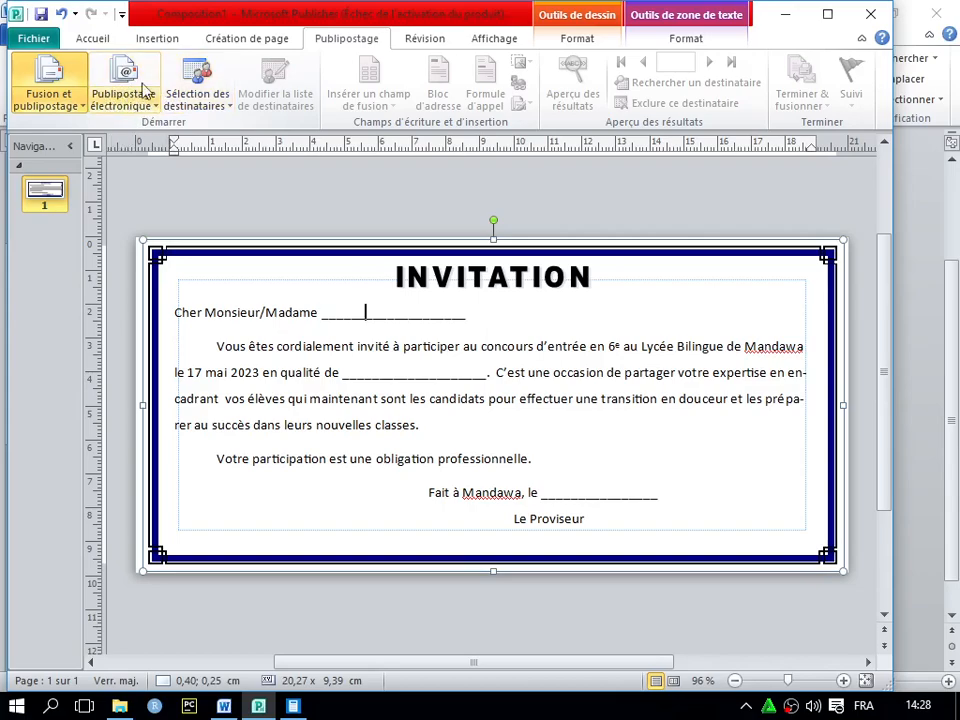
pyautogui.click(199, 94)
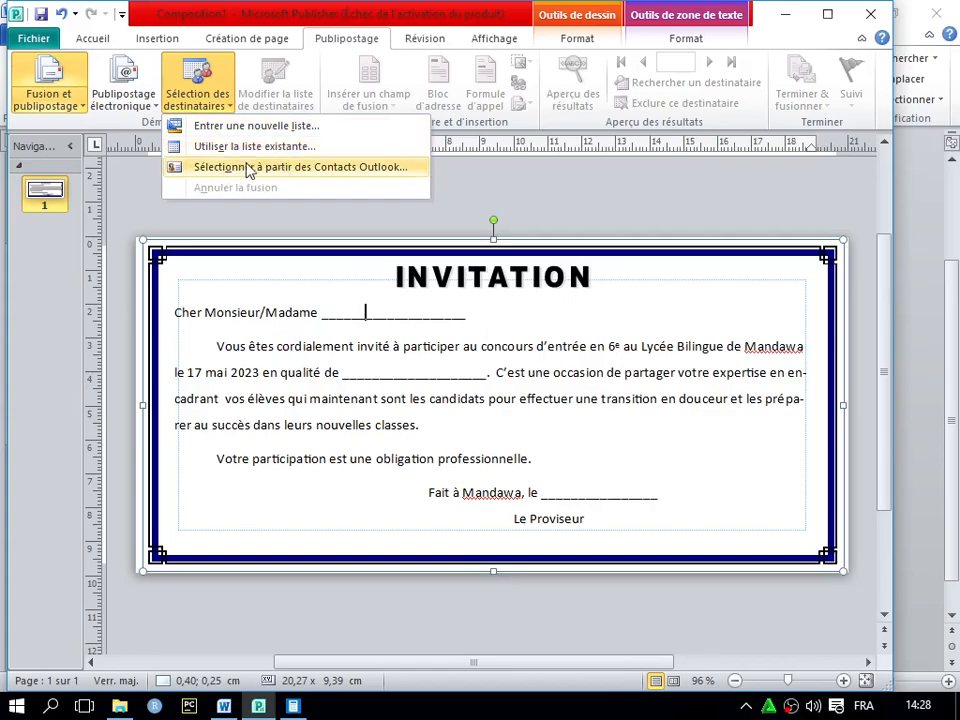
pyautogui.click(244, 150)
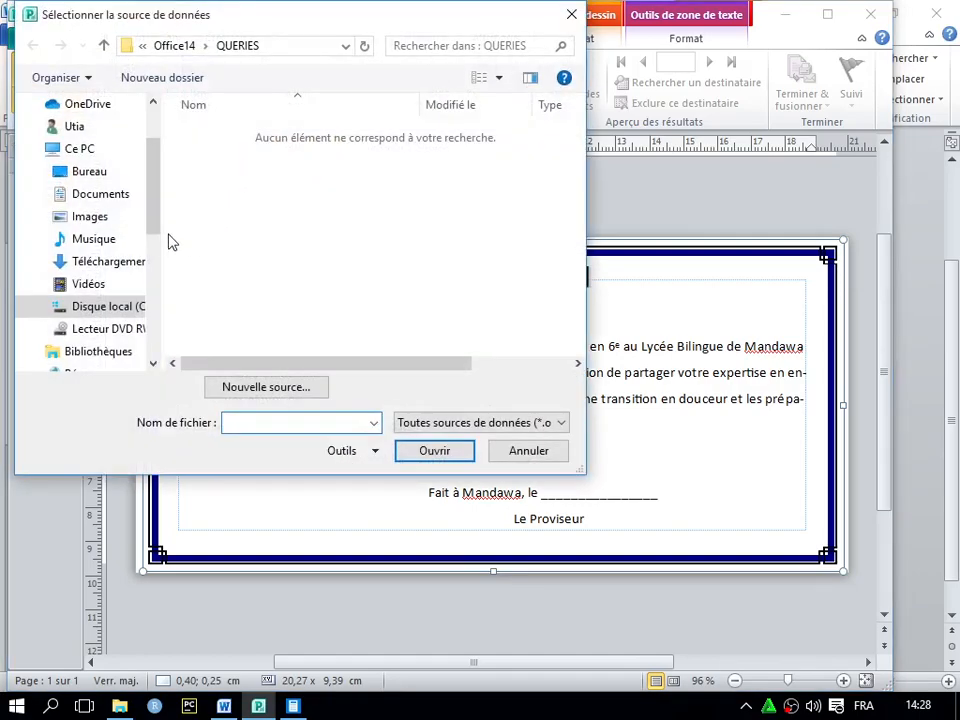
pyautogui.moveTo(150, 200); pyautogui.dragTo(152, 155)
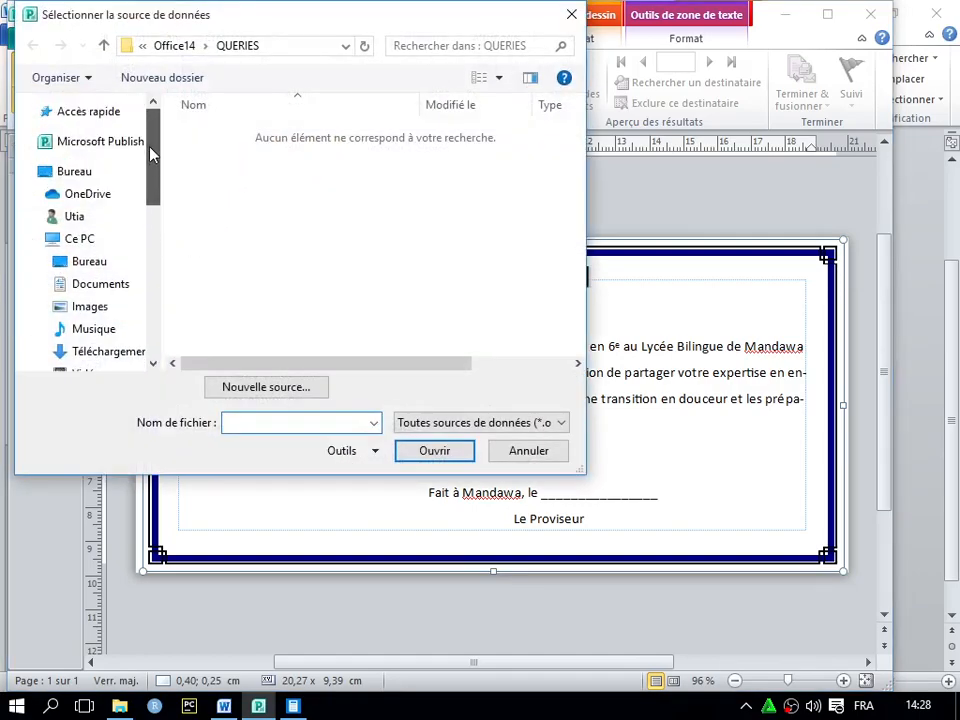
pyautogui.click(68, 175)
pyautogui.scroll(-3, 250, 300)
pyautogui.scroll(-3, 250, 300)
pyautogui.scroll(6, 249, 290)
pyautogui.scroll(-4, 249, 287)
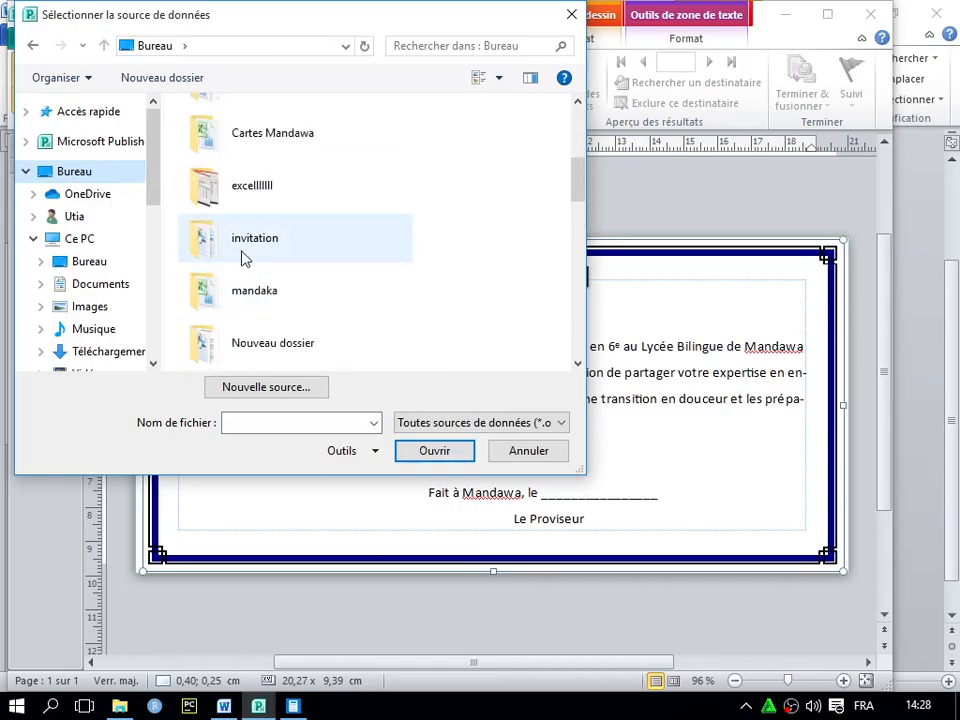
pyautogui.doubleClick(242, 258)
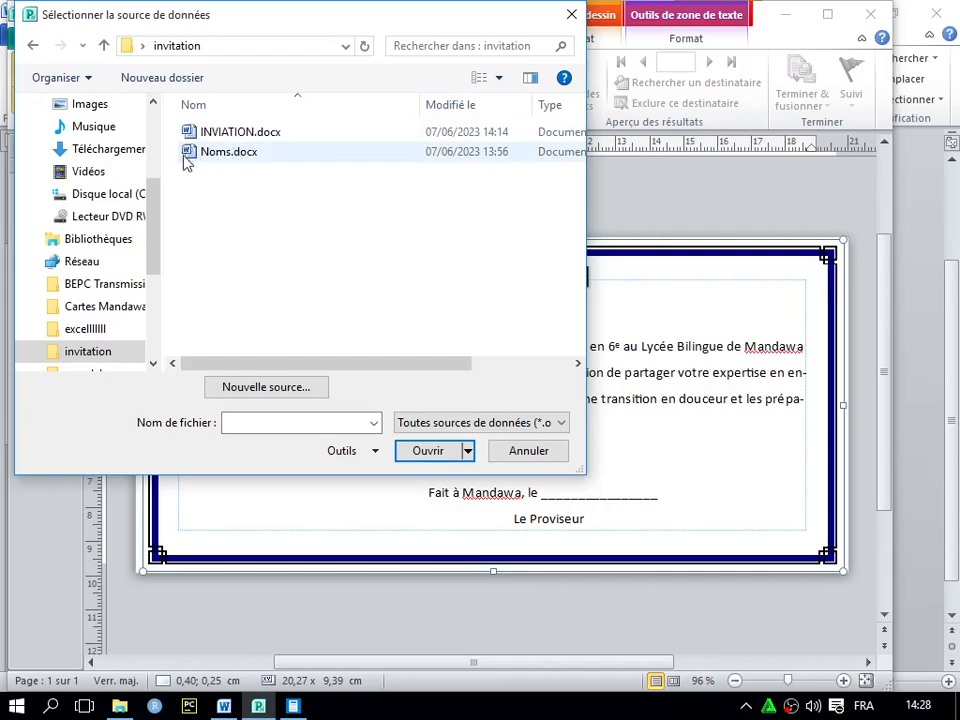
# Use Noms.docx as the data source and accept its full list of recipients.
pyautogui.click(208, 154)
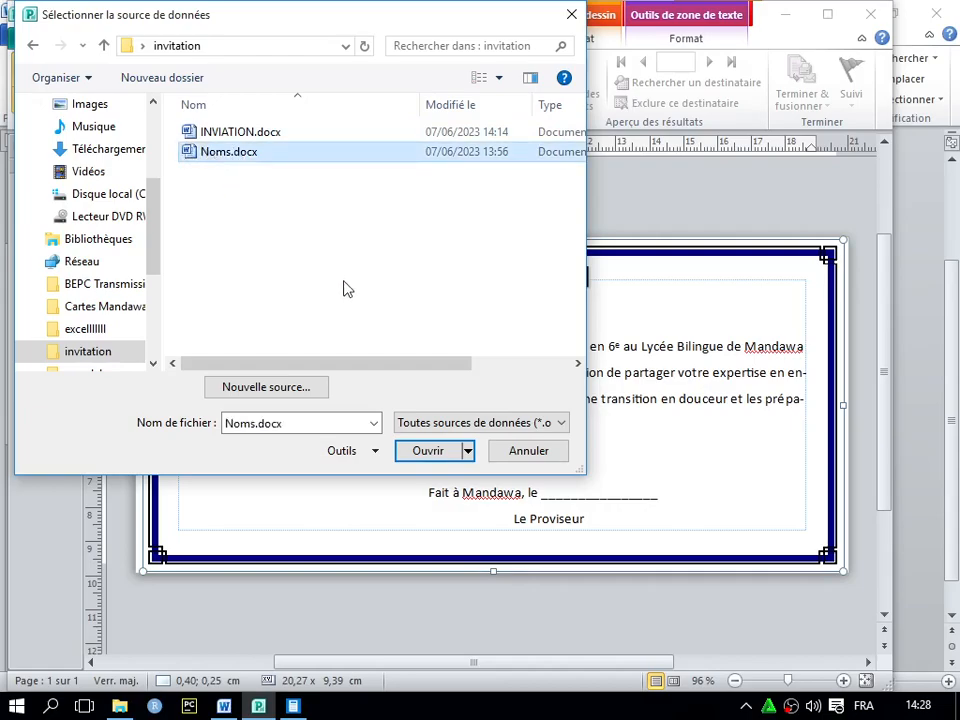
pyautogui.click(429, 453)
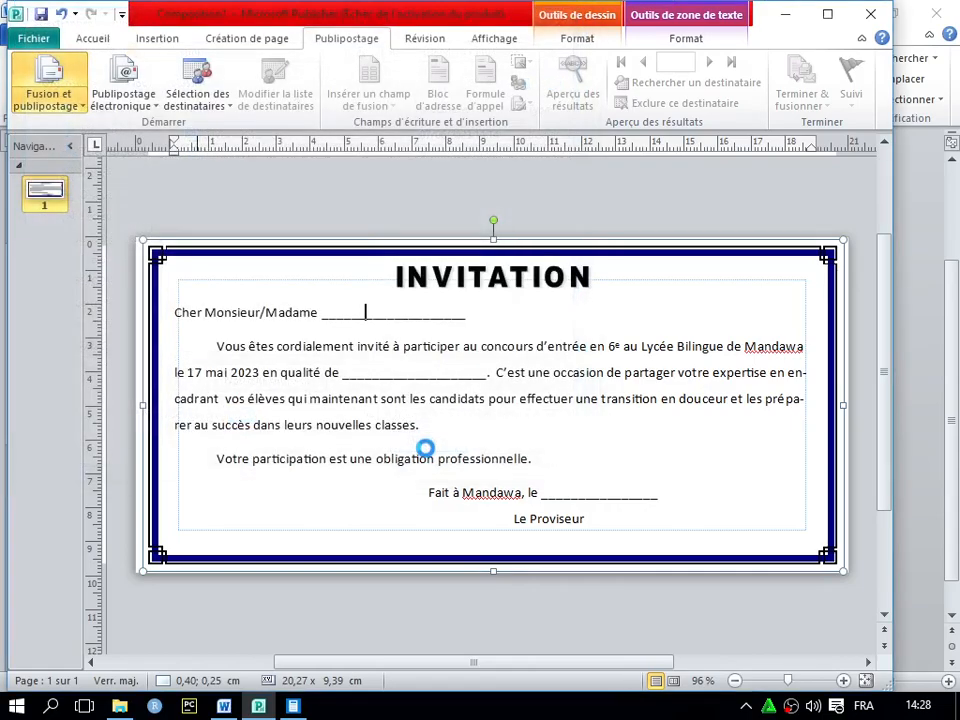
pyautogui.scroll(-5, 400, 305)
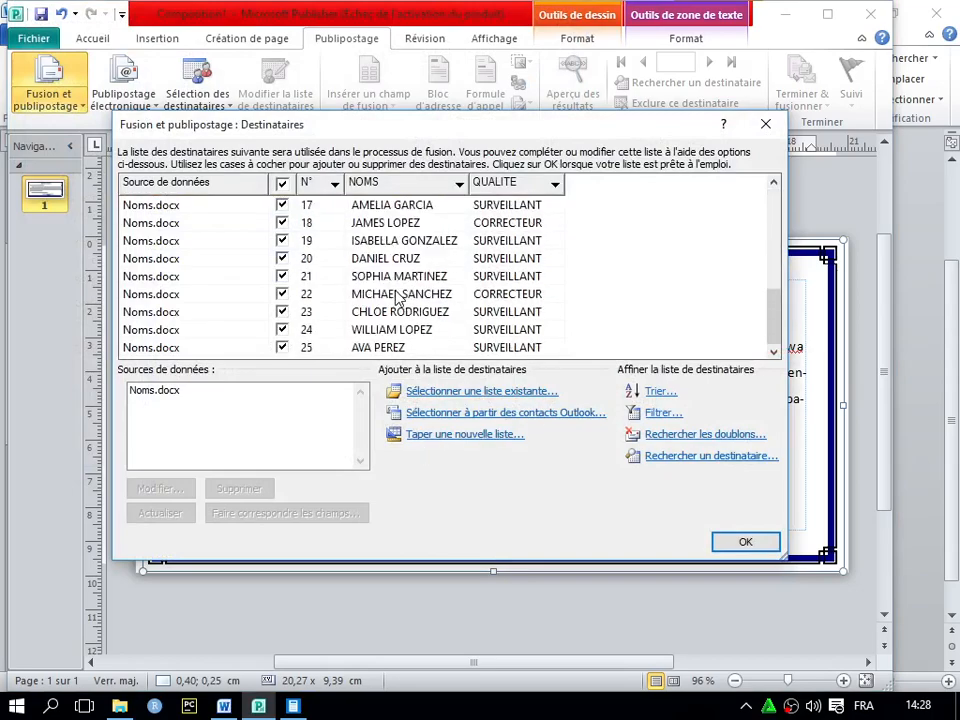
pyautogui.click(738, 541)
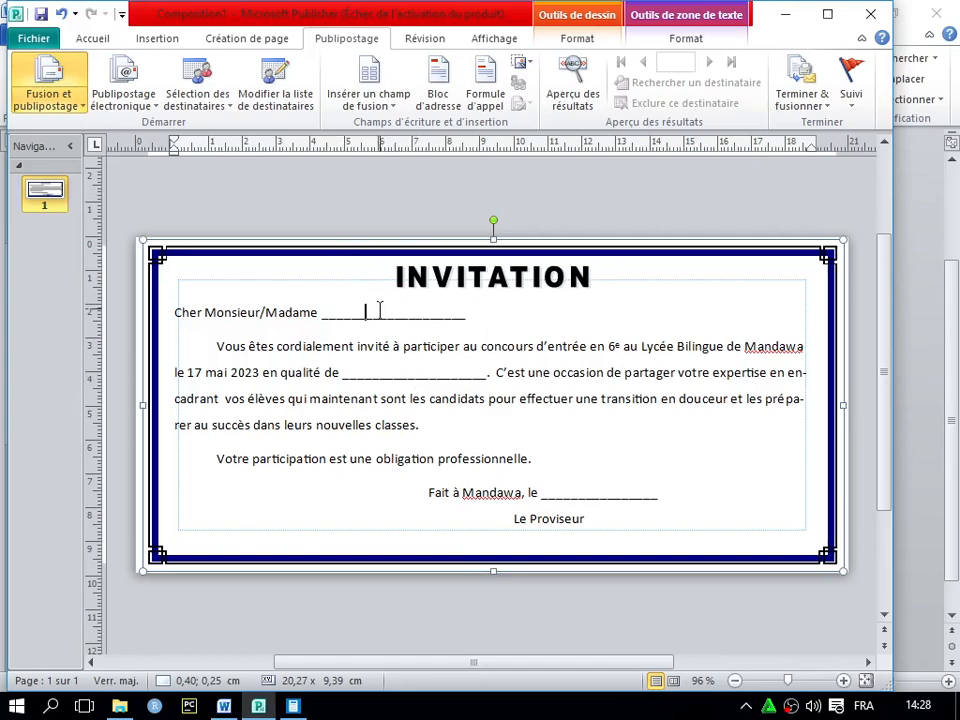
# Replace the blank line after "Cher Monsieur/Madame" with the NOMS merge field.
pyautogui.moveTo(476, 316); pyautogui.dragTo(324, 315)
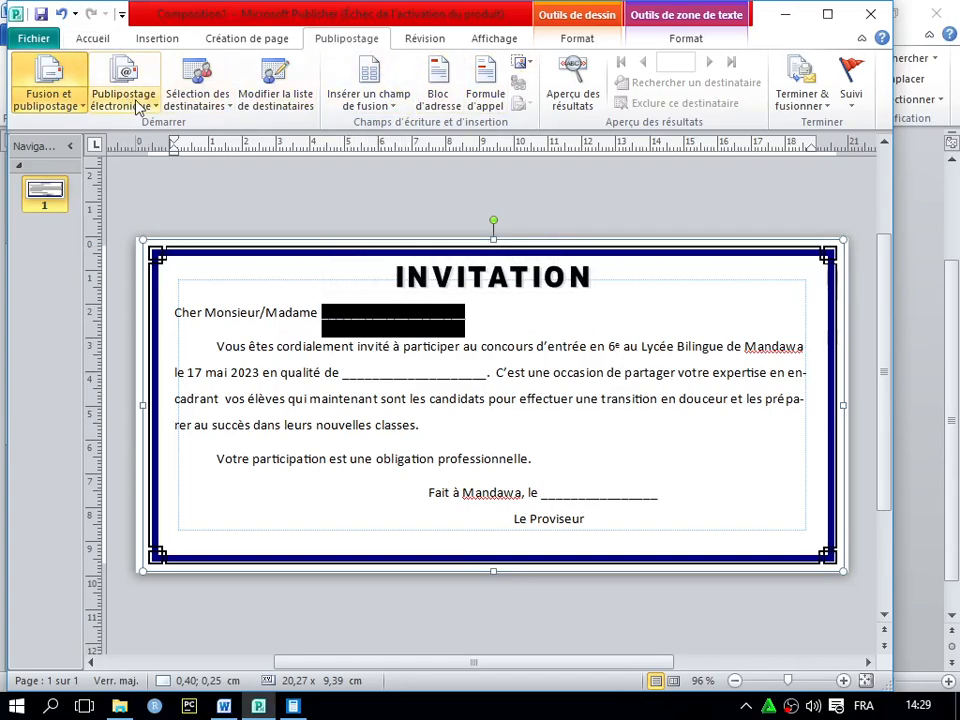
pyautogui.click(392, 108)
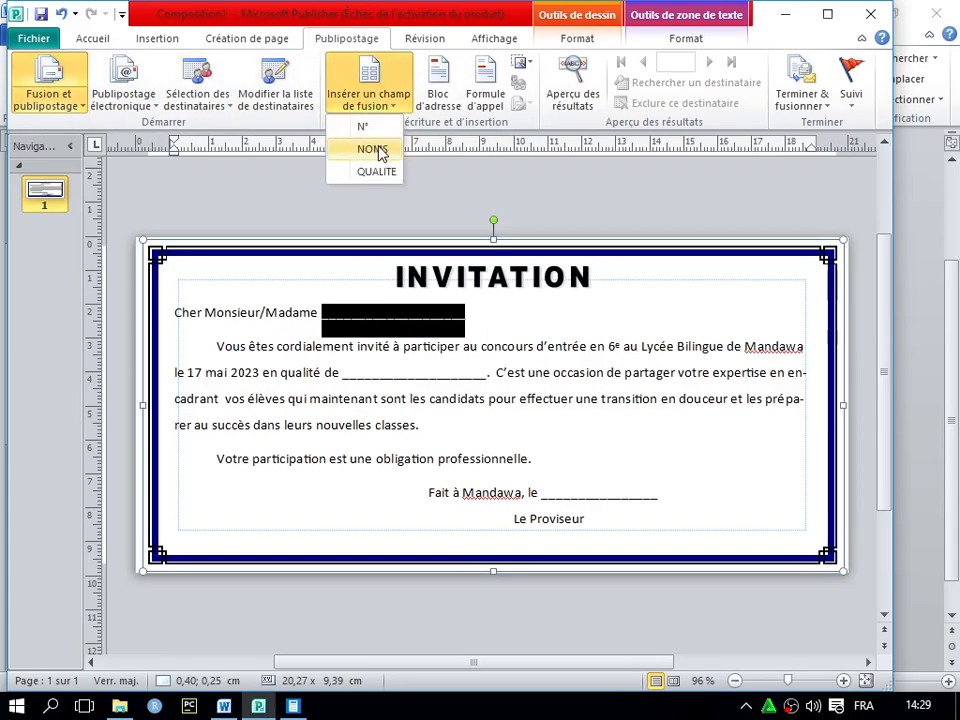
pyautogui.click(372, 150)
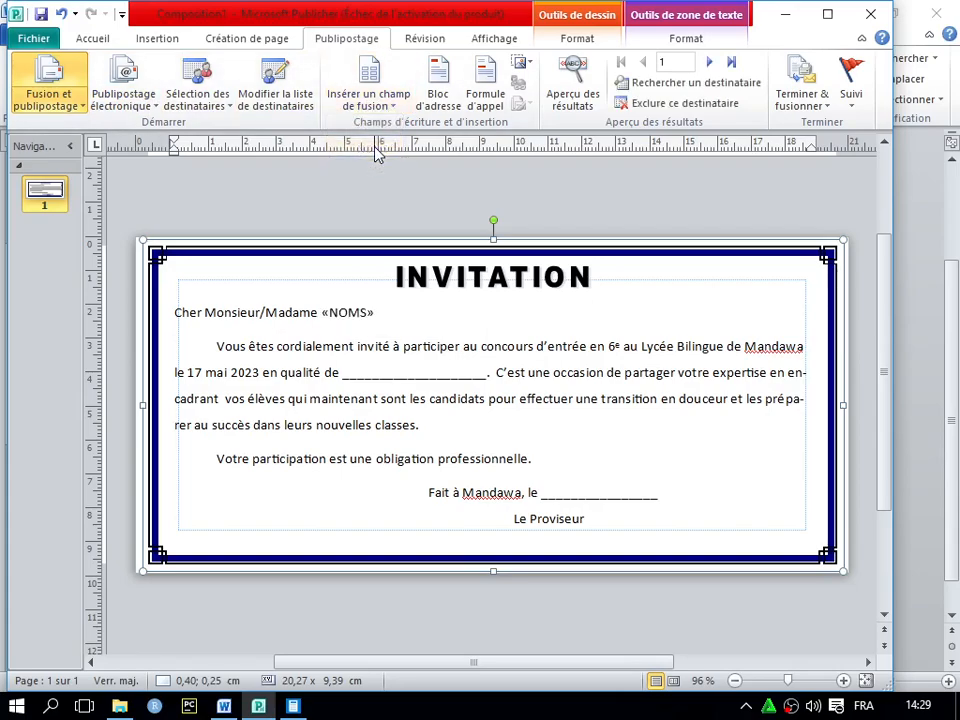
# Replace the blank line after "en qualité de" with the QUALITE merge field, keeping the full stop behind it.
pyautogui.doubleClick(436, 375)
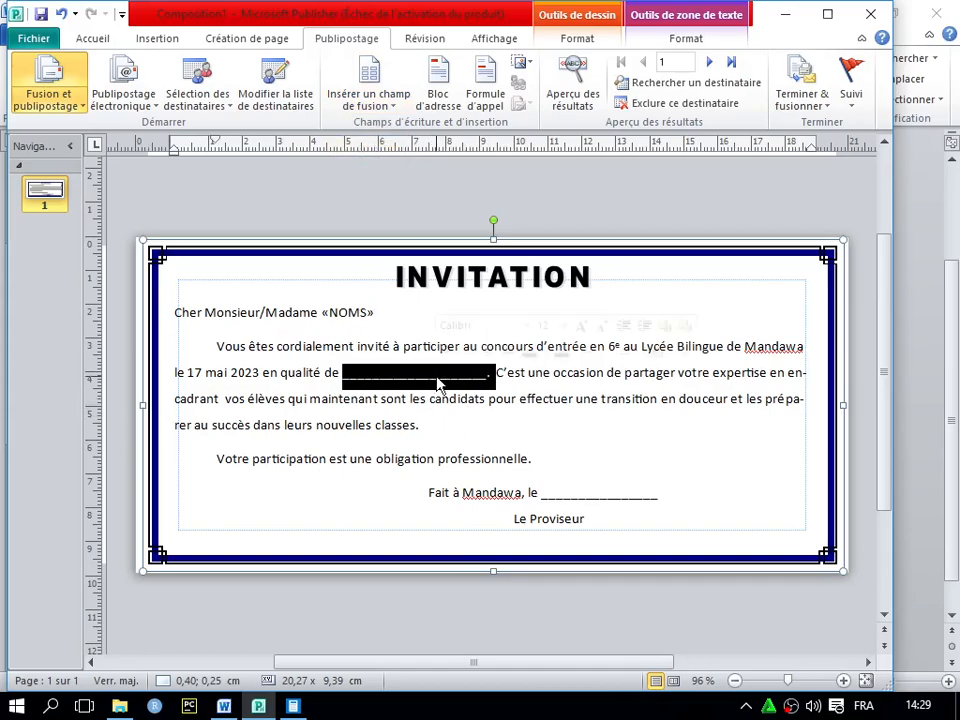
pyautogui.click(490, 374)
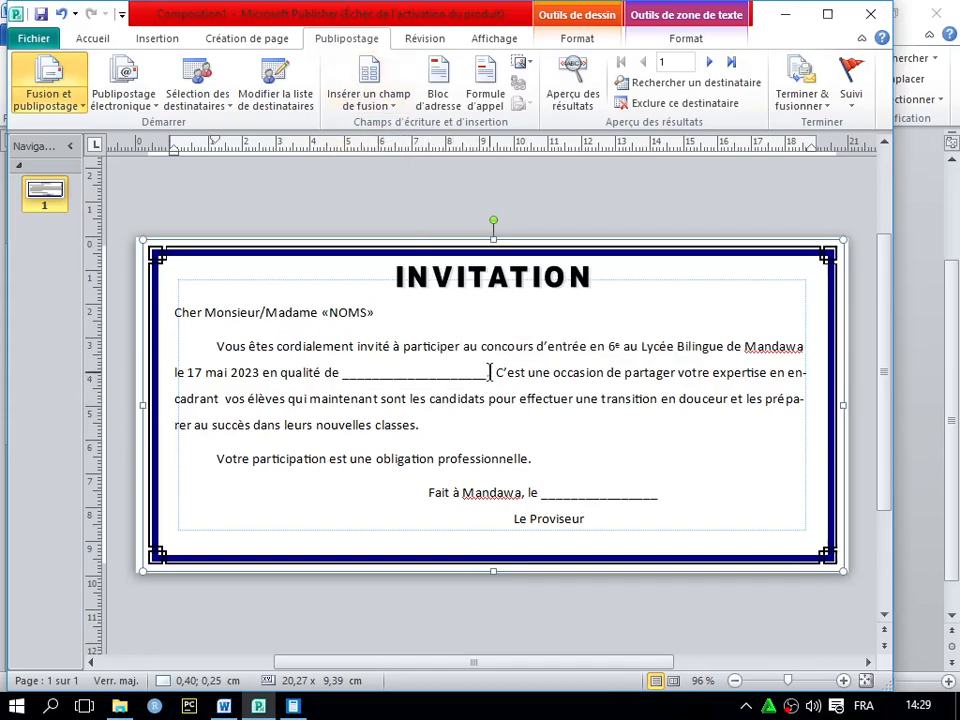
pyautogui.moveTo(486, 374)
pyautogui.mouseDown()
pyautogui.moveTo(336, 368)
pyautogui.moveTo(352, 378)
pyautogui.moveTo(450, 375)
pyautogui.moveTo(478, 392)
pyautogui.mouseUp()
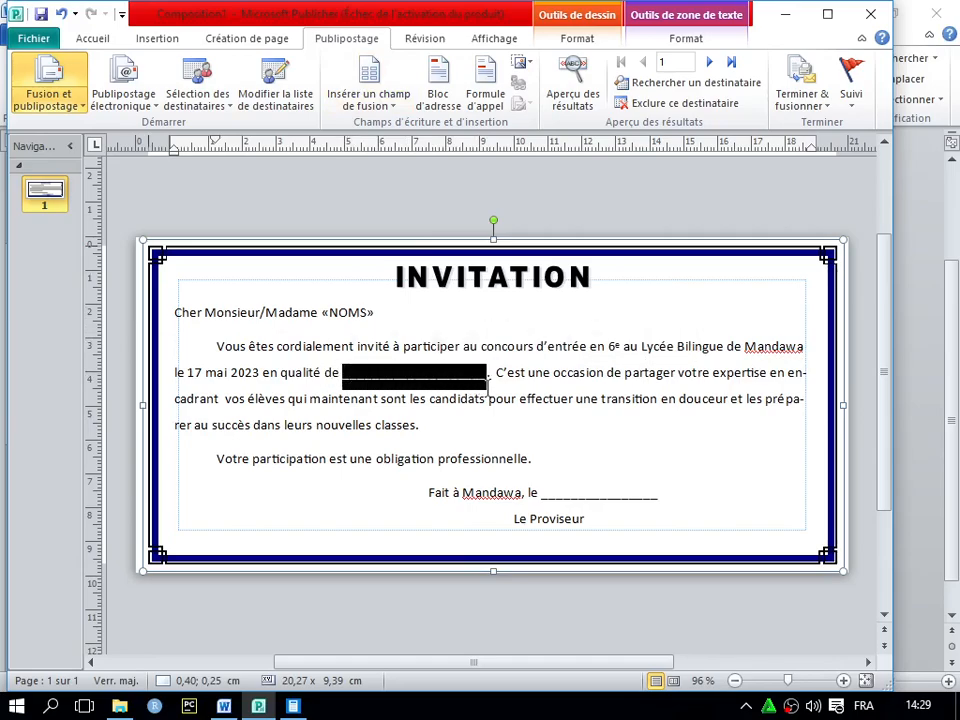
pyautogui.click(368, 92)
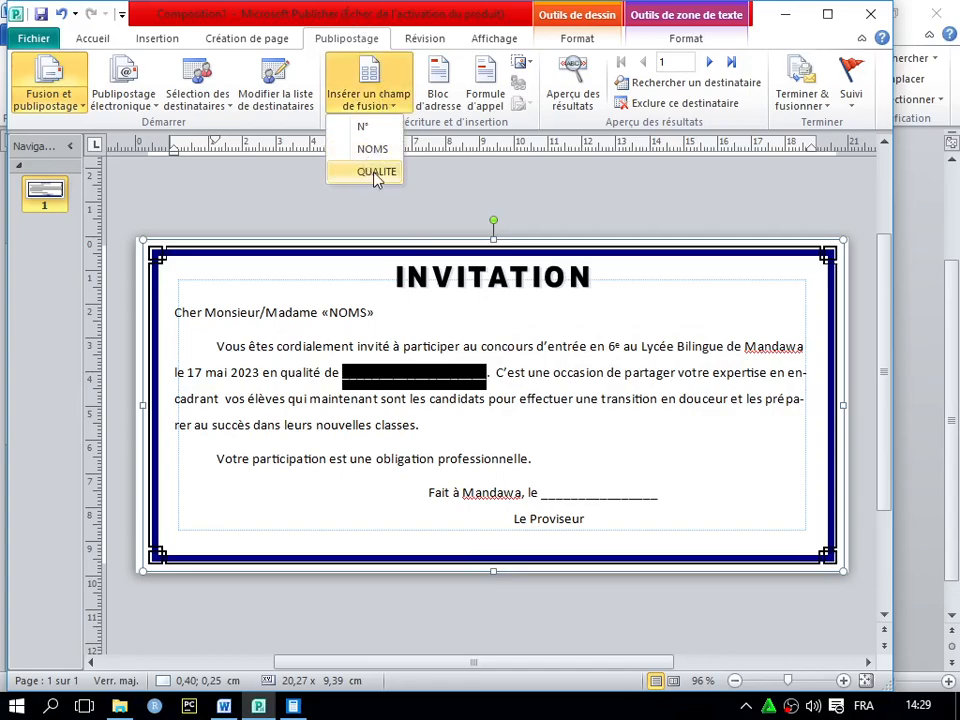
pyautogui.click(376, 173)
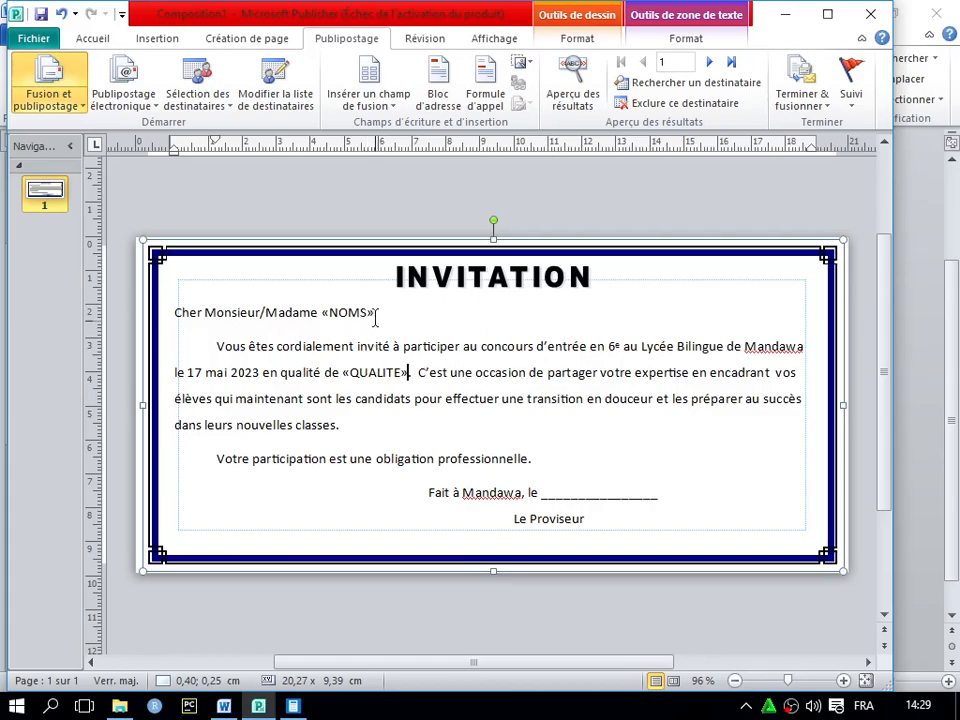
# Format the NOMS merge field in bold with a font size of 13.
pyautogui.click(364, 318)
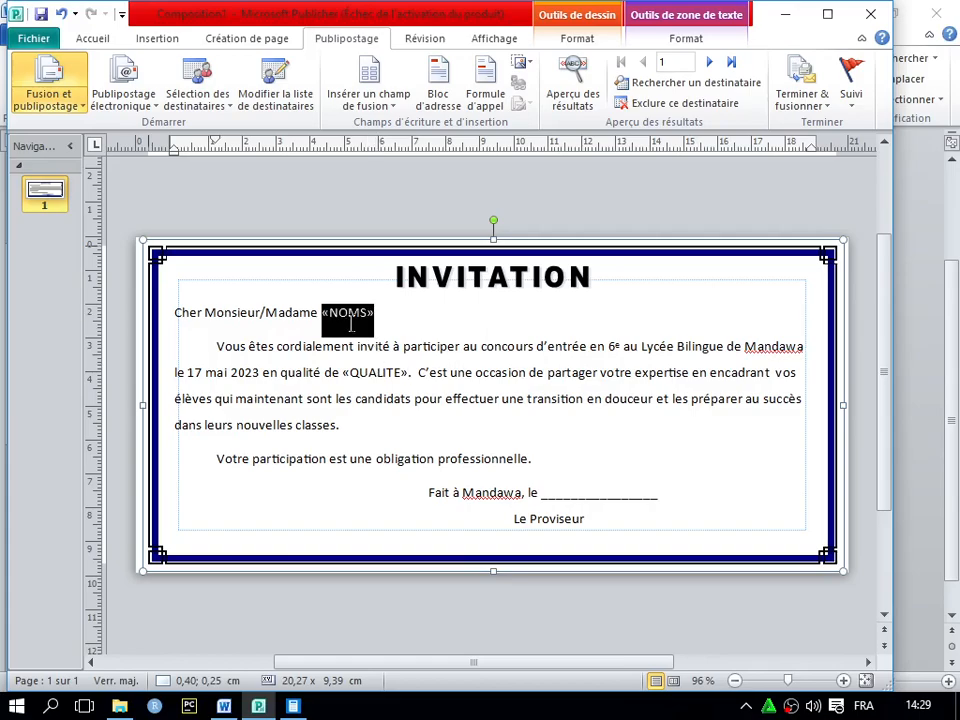
pyautogui.click(90, 38)
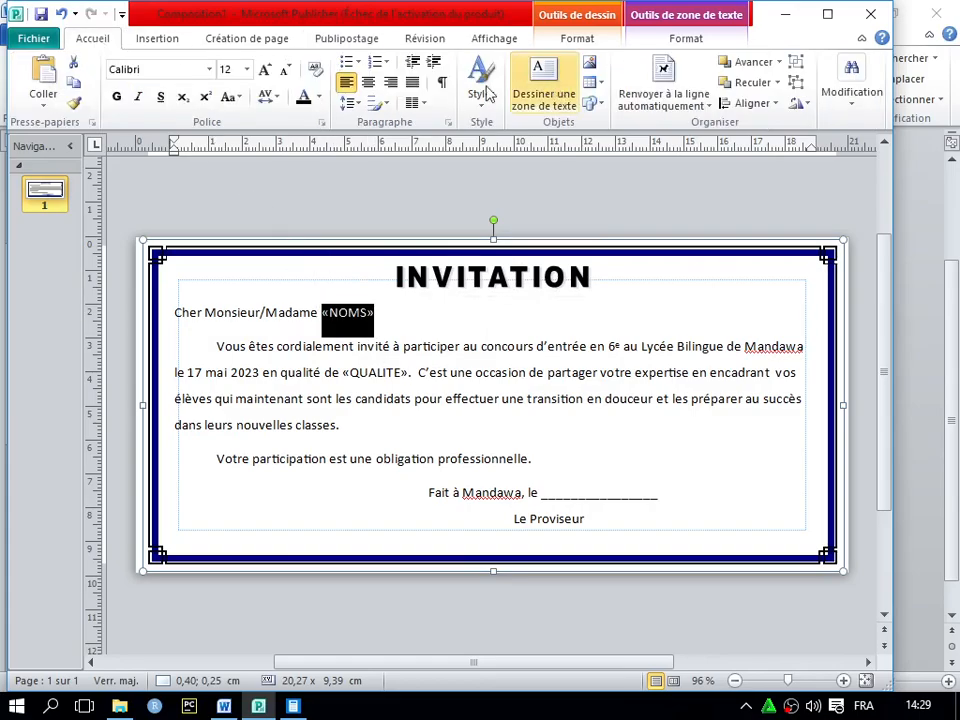
pyautogui.click(116, 96)
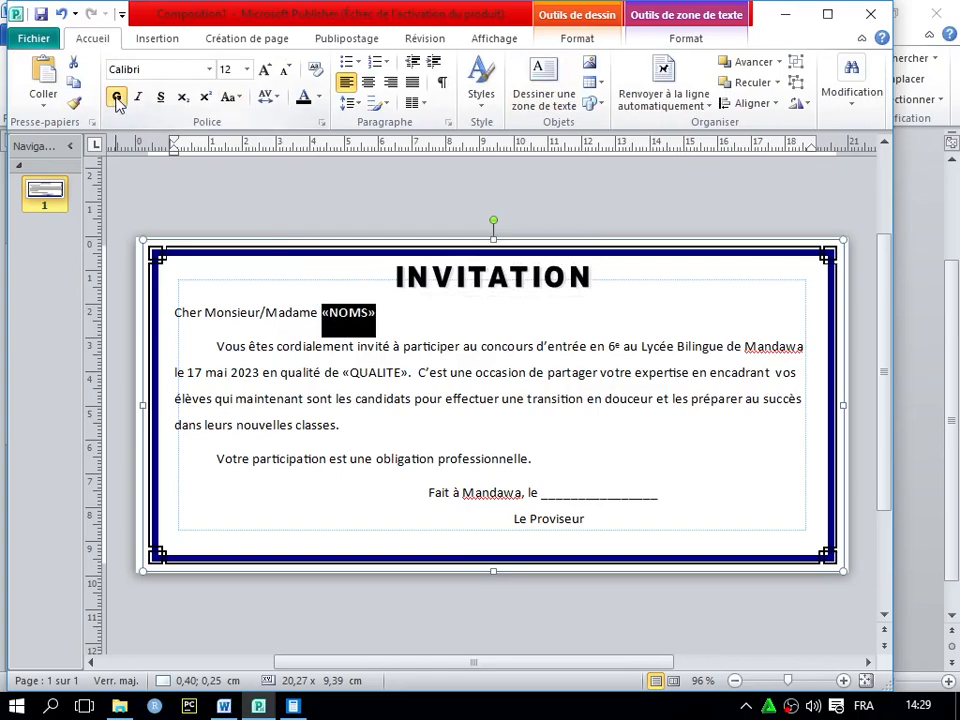
pyautogui.click(218, 74)
pyautogui.write('13')
pyautogui.press('Return')
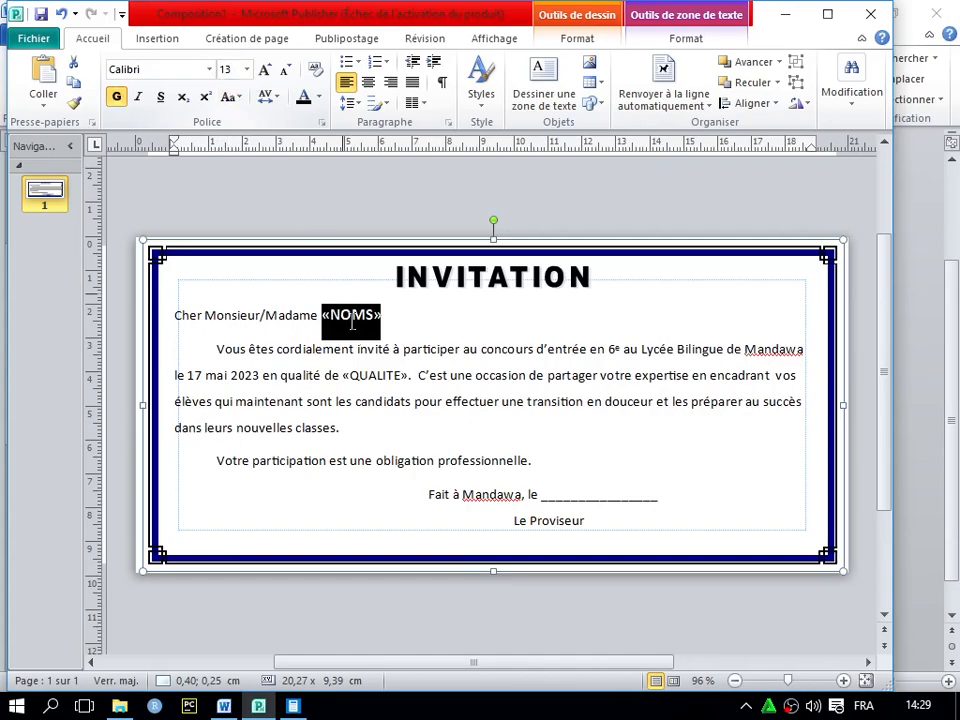
# Format the QUALITE merge field in bold with a font size of 13.
pyautogui.click(373, 374)
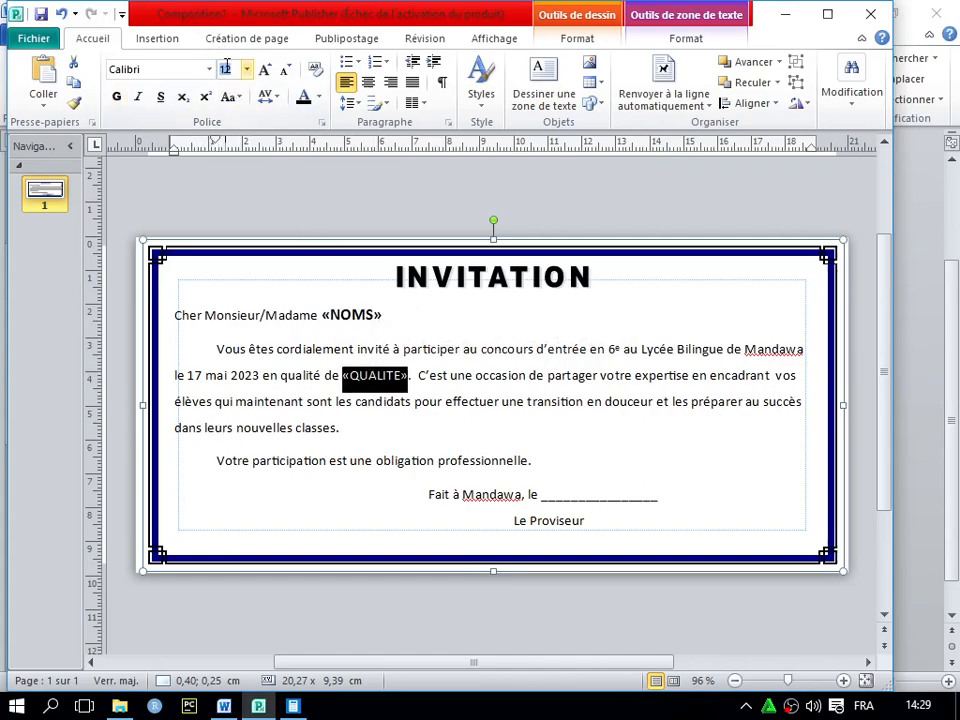
pyautogui.write('13')
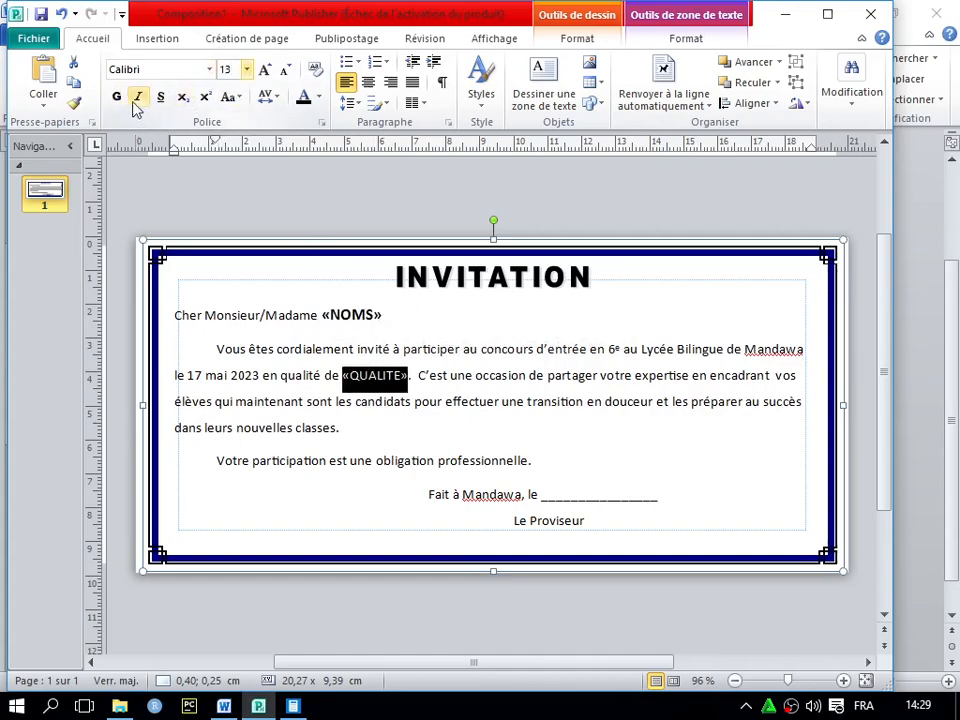
pyautogui.click(118, 100)
pyautogui.click(426, 390)
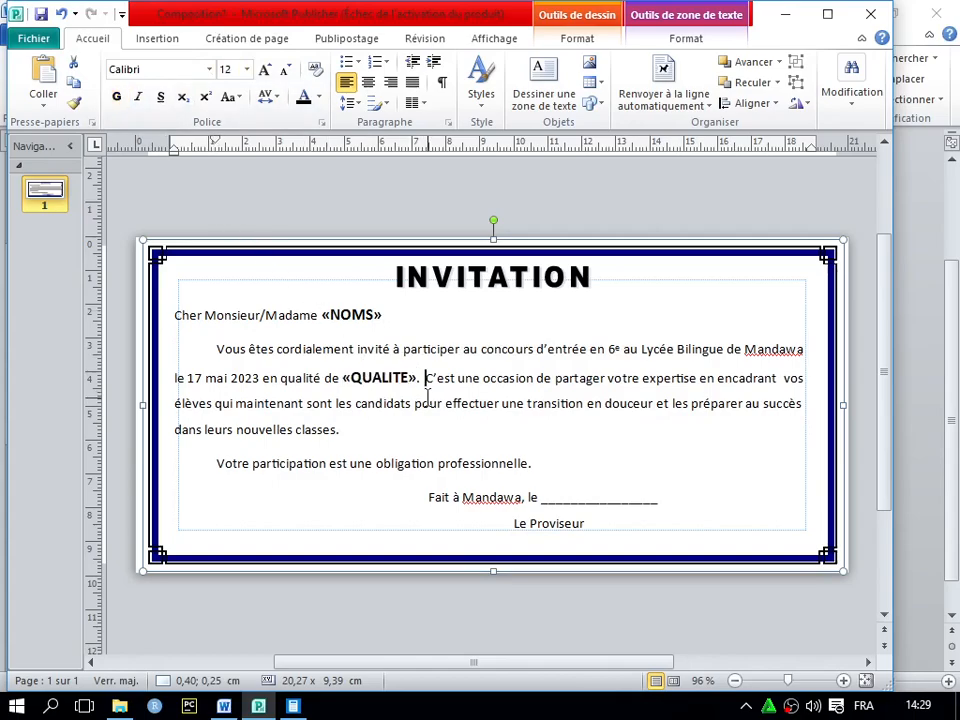
pyautogui.scroll(-1, 427, 397)
pyautogui.scroll(3, 427, 397)
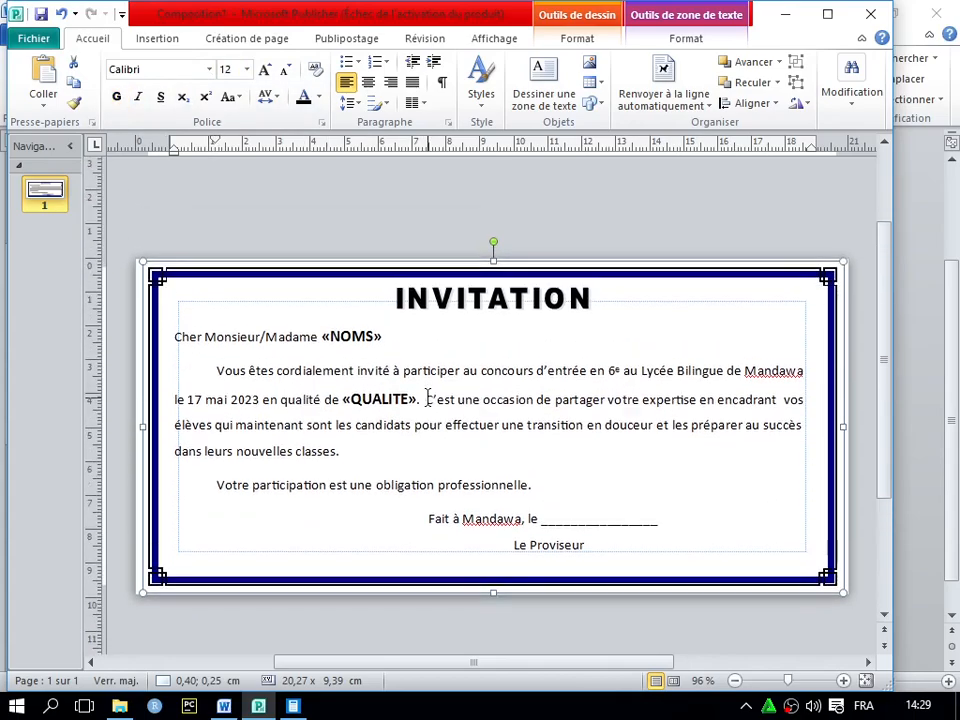
pyautogui.scroll(-3, 427, 397)
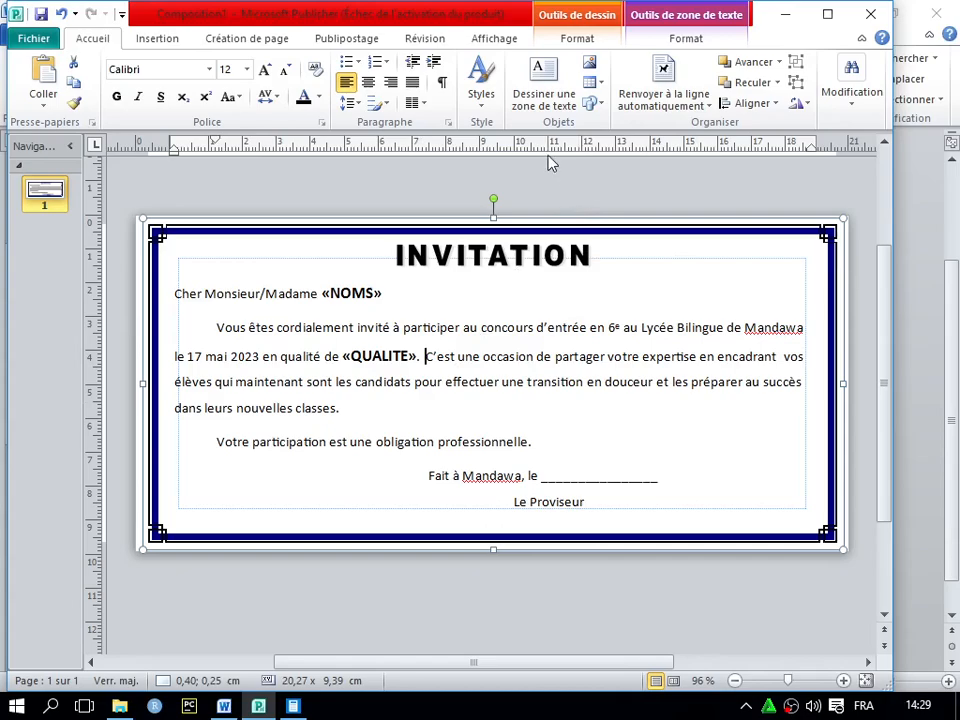
# Preview the merge results and go through the recipients up to record 14, checking each name and role on the invitation.
pyautogui.click(346, 39)
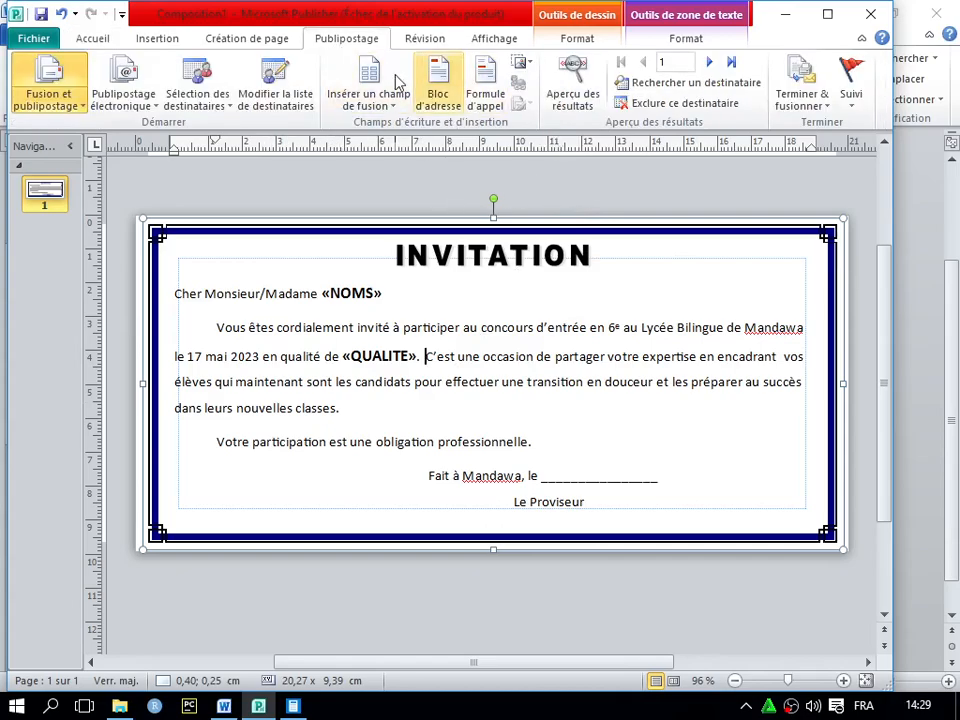
pyautogui.click(578, 70)
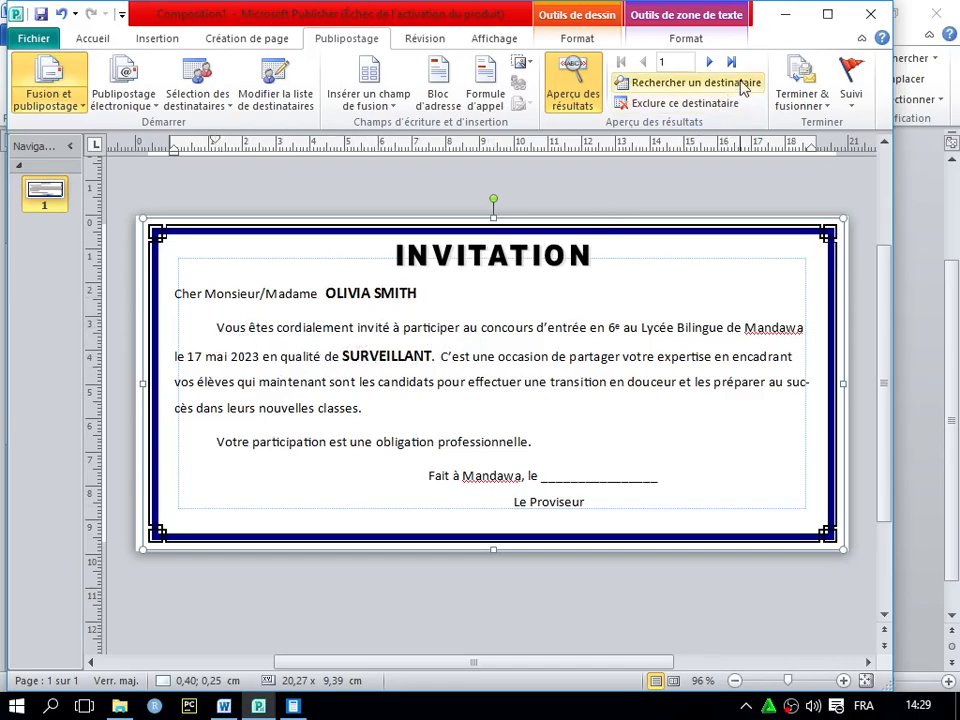
pyautogui.click(710, 63)
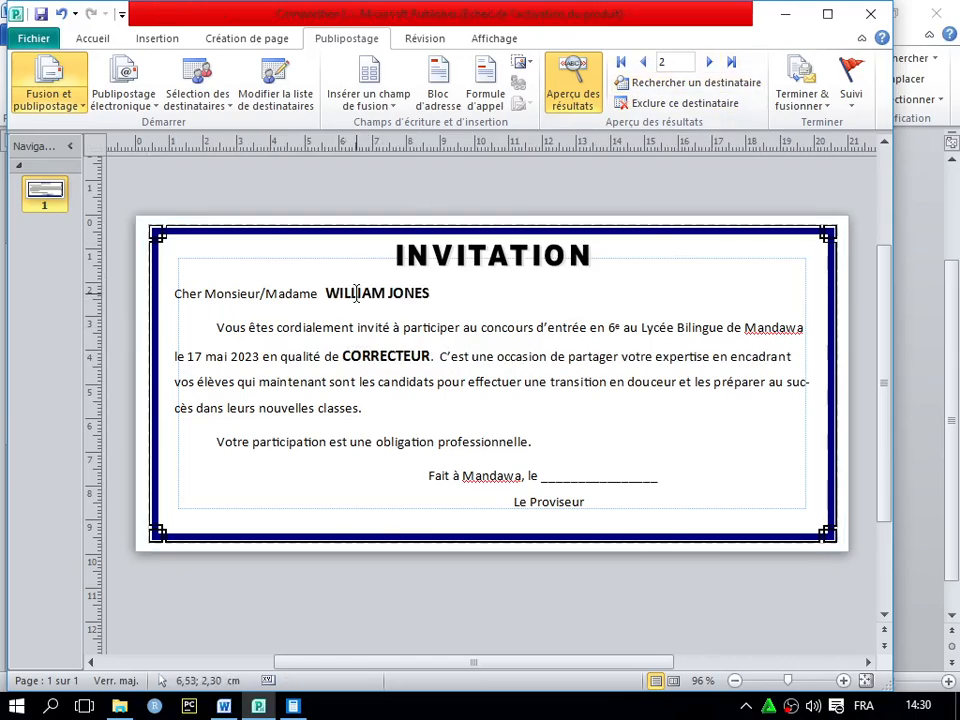
pyautogui.click(709, 63)
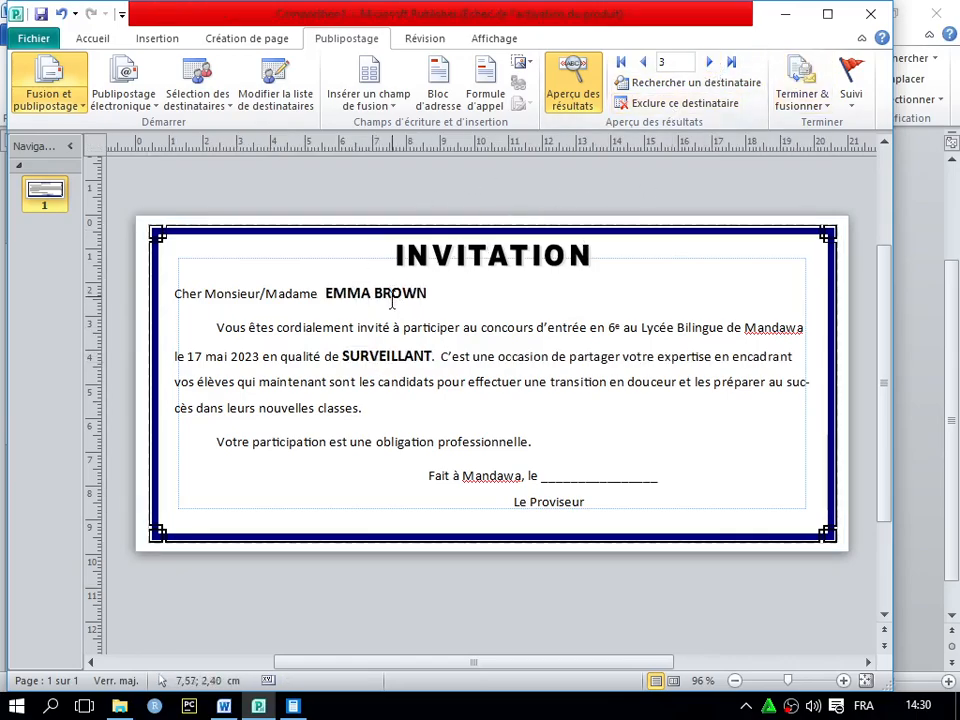
pyautogui.click(709, 63)
pyautogui.click(709, 63)
pyautogui.click(709, 63)
pyautogui.click(709, 63)
pyautogui.click(709, 63)
pyautogui.click(709, 63)
pyautogui.click(709, 63)
pyautogui.click(709, 63)
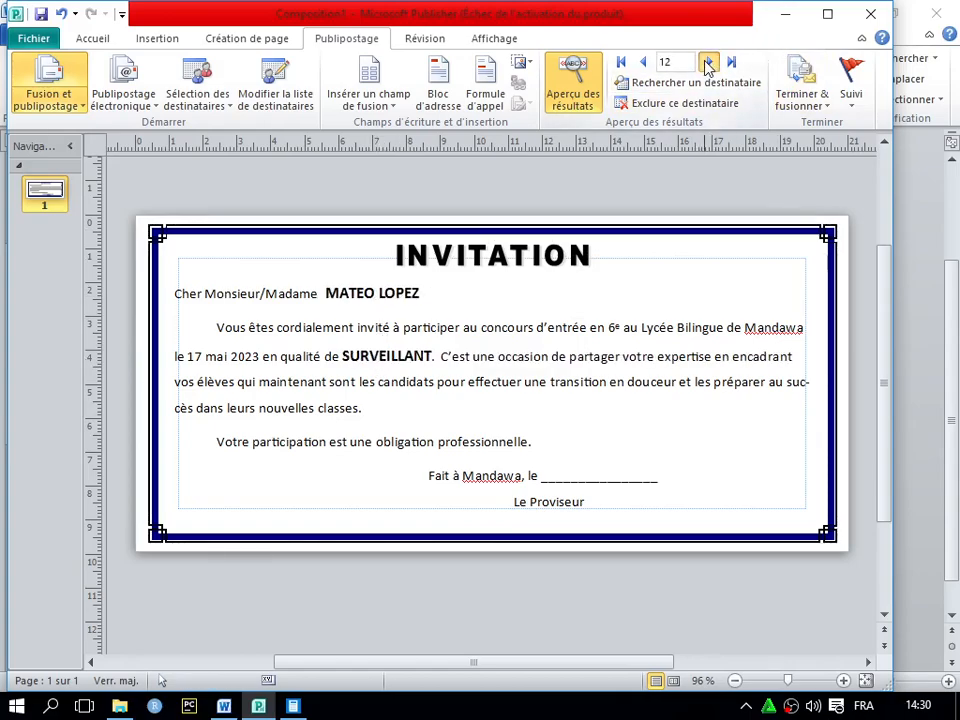
pyautogui.click(709, 63)
pyautogui.click(709, 63)
pyautogui.click(709, 63)
pyautogui.click(552, 357)
pyautogui.scroll(-3, 592, 373)
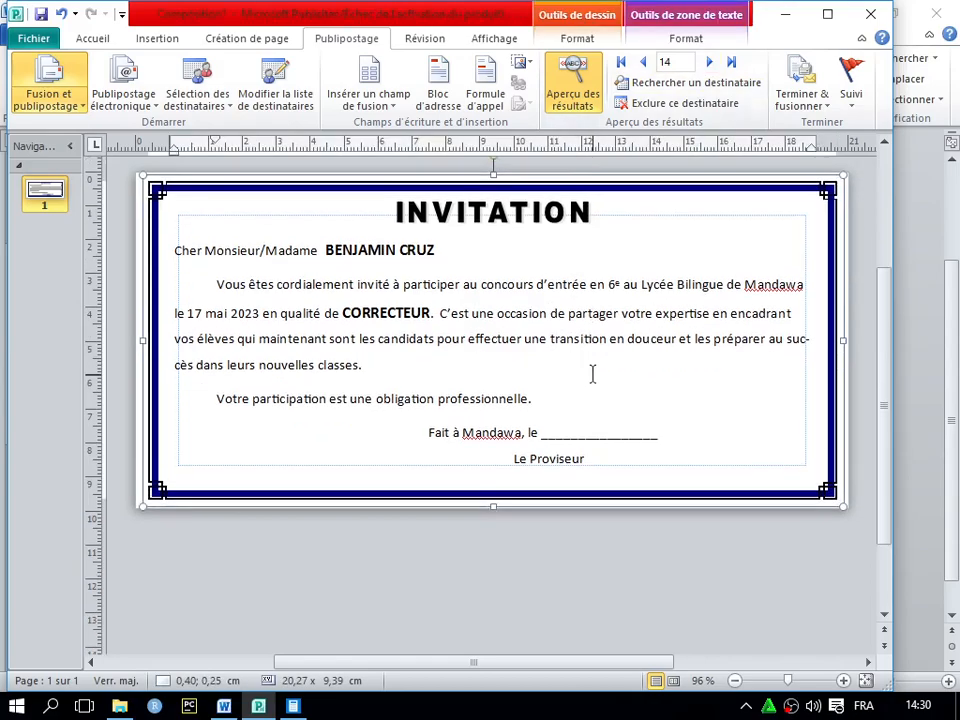
pyautogui.scroll(2, 596, 366)
pyautogui.scroll(3, 542, 328)
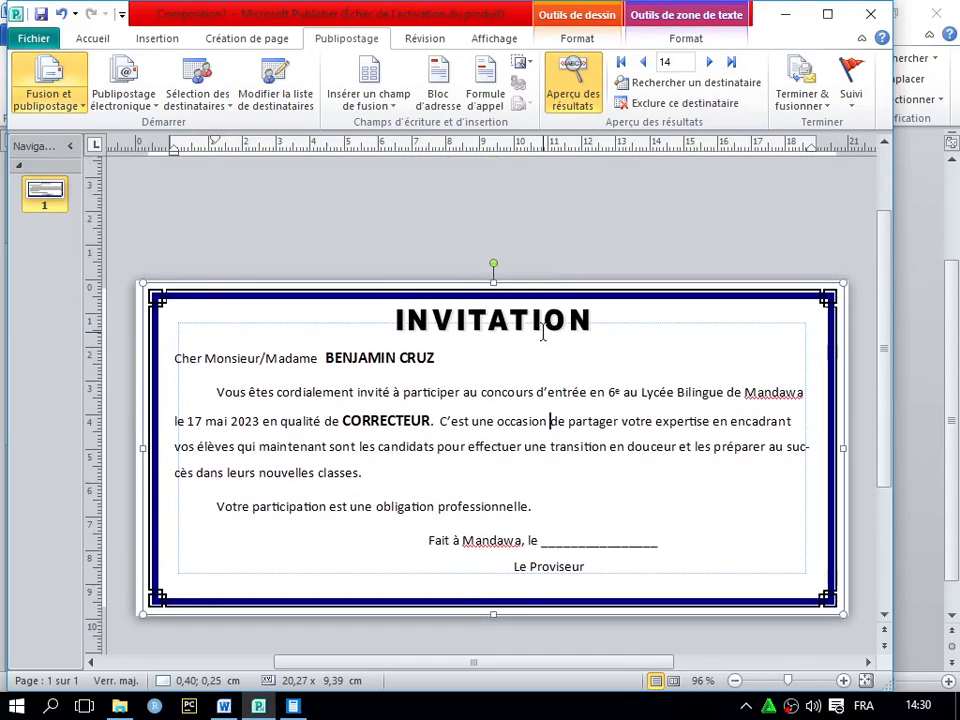
pyautogui.scroll(-3, 542, 328)
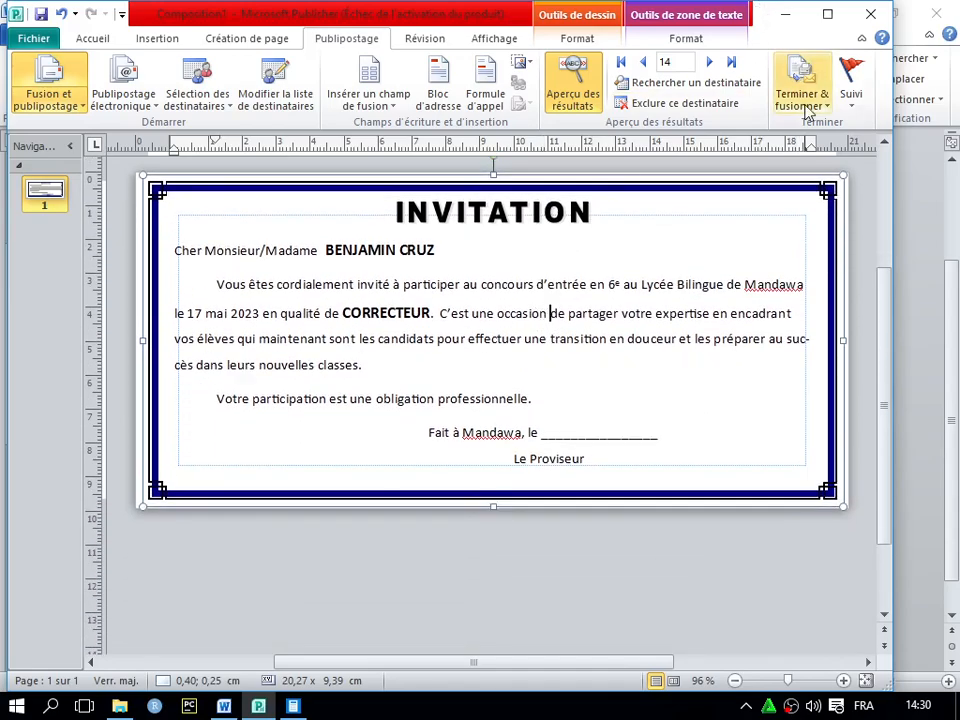
# Maximize the window, merge all invitations into a new publication, and dismiss the Office activation notice and the mail merge pane.
pyautogui.click(827, 14)
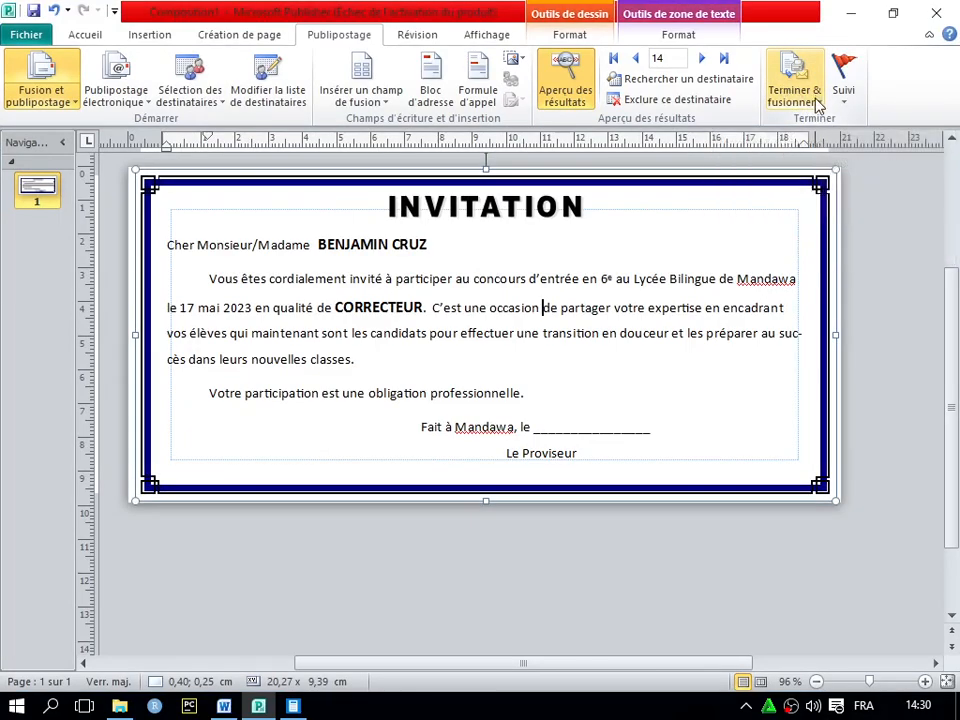
pyautogui.click(818, 104)
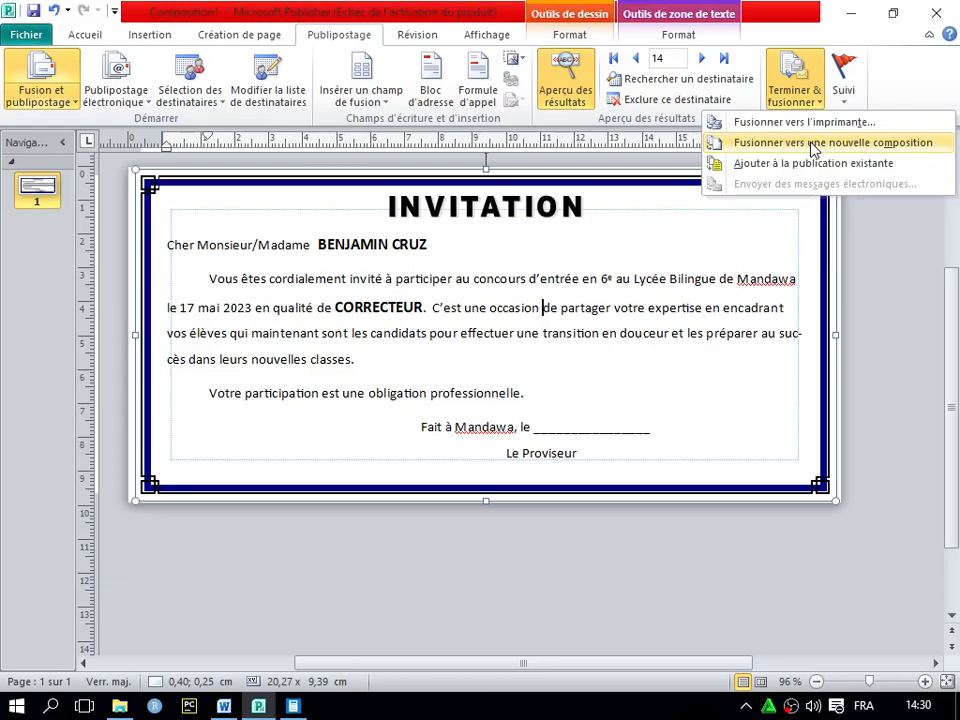
pyautogui.click(812, 146)
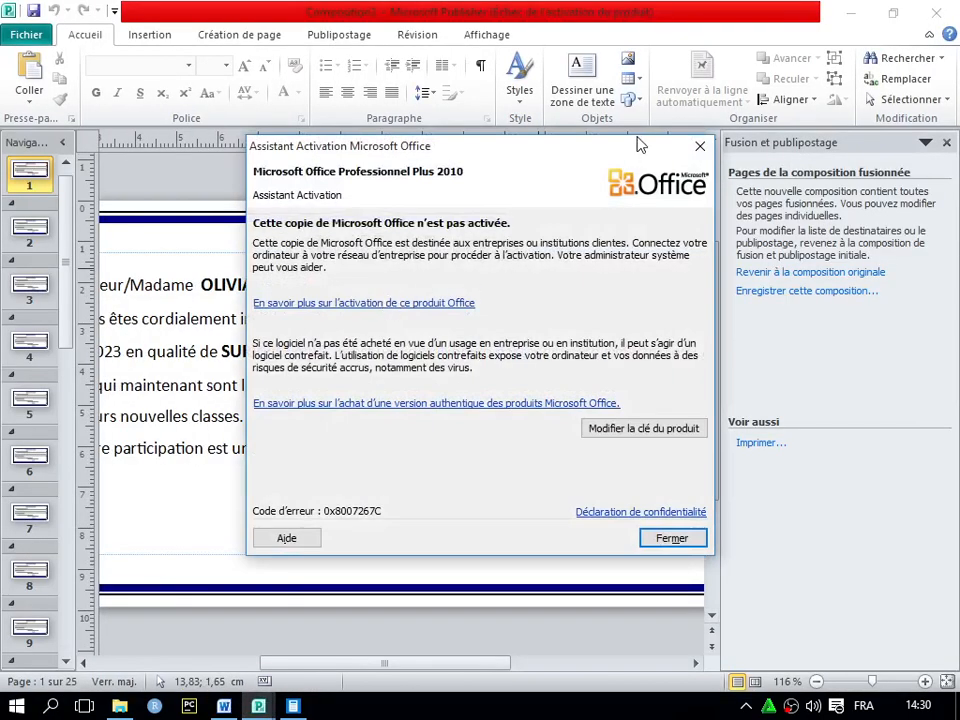
pyautogui.click(700, 146)
pyautogui.click(945, 143)
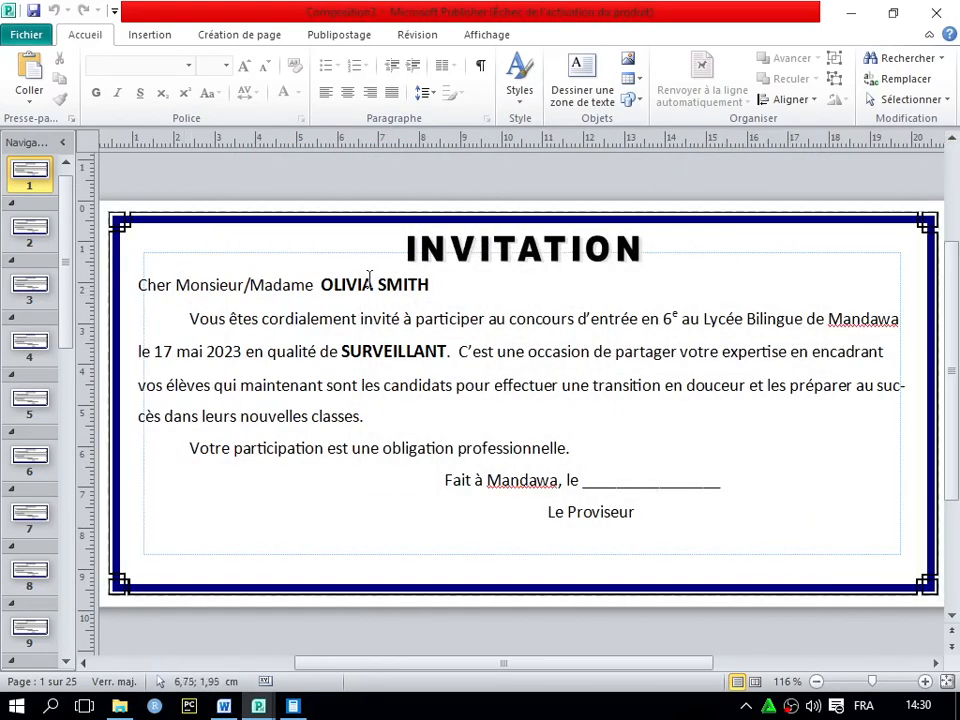
# Examine pages 2 and 3 of the merged publication for the recipient's name, role and invitation layout.
pyautogui.click(26, 232)
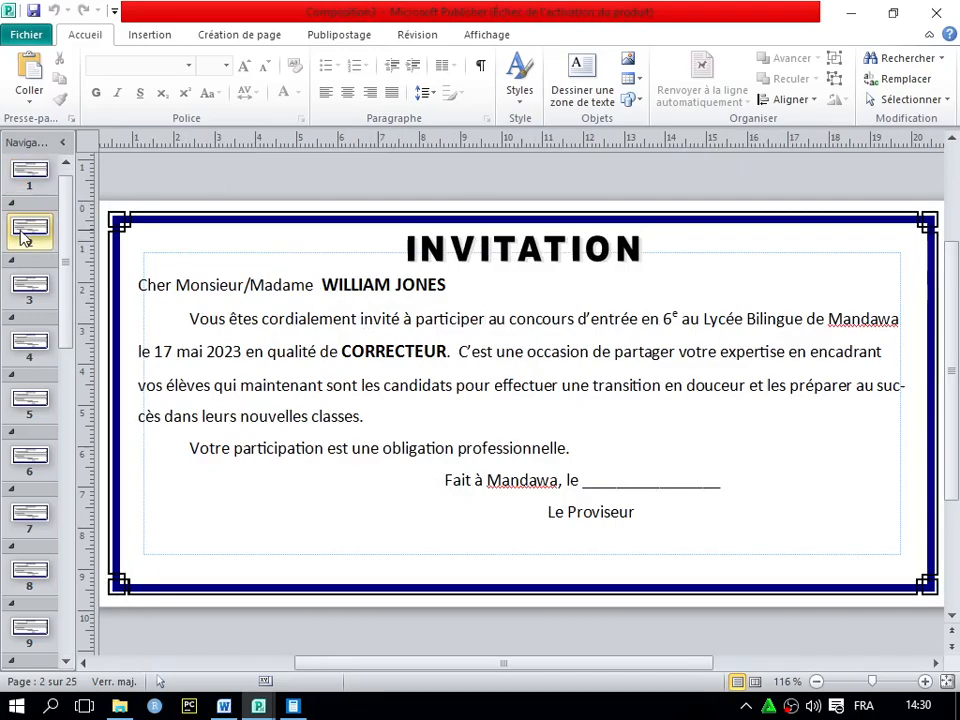
pyautogui.click(30, 287)
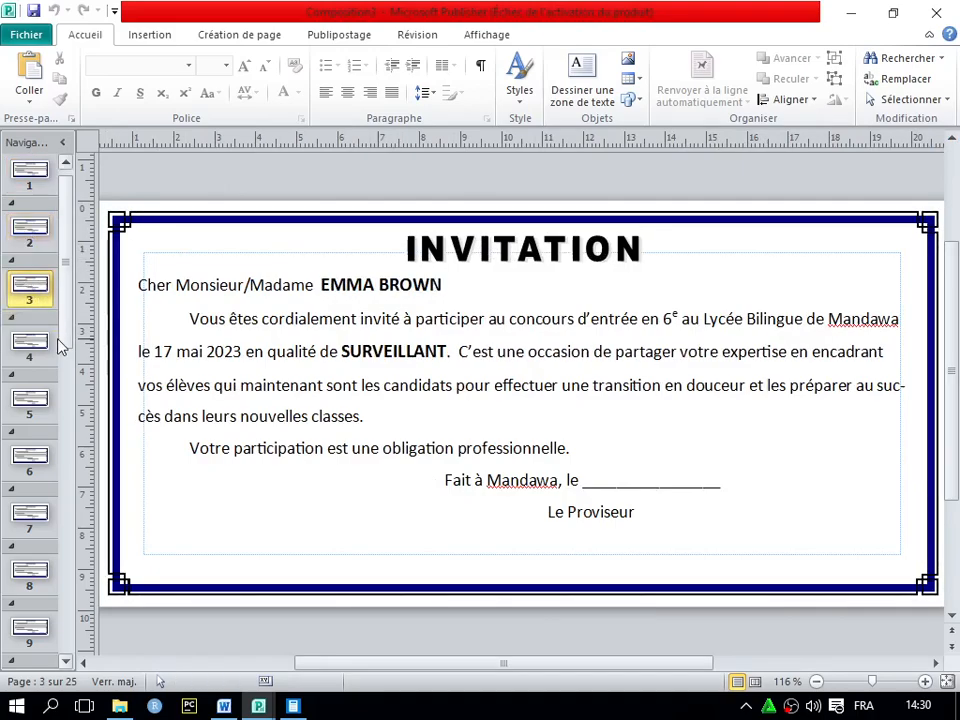
pyautogui.scroll(-2, 276, 388)
pyautogui.scroll(3, 278, 388)
pyautogui.scroll(-2, 278, 388)
pyautogui.scroll(3, 278, 388)
pyautogui.scroll(-2, 278, 388)
pyautogui.scroll(2, 278, 388)
pyautogui.scroll(1, 278, 388)
pyautogui.scroll(-4, 279, 420)
pyautogui.scroll(4, 279, 392)
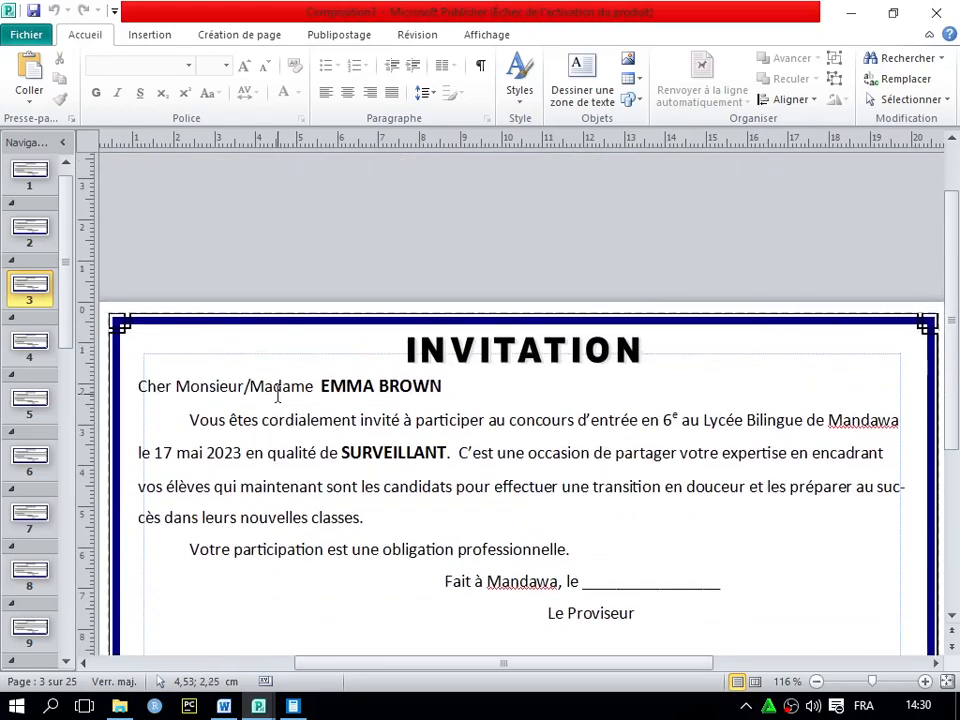
# Open the print settings, set the sheet layout to "Plusieurs pages par feuille", and inspect the invitations in the print preview.
pyautogui.hotkey('ctrl', 'p')
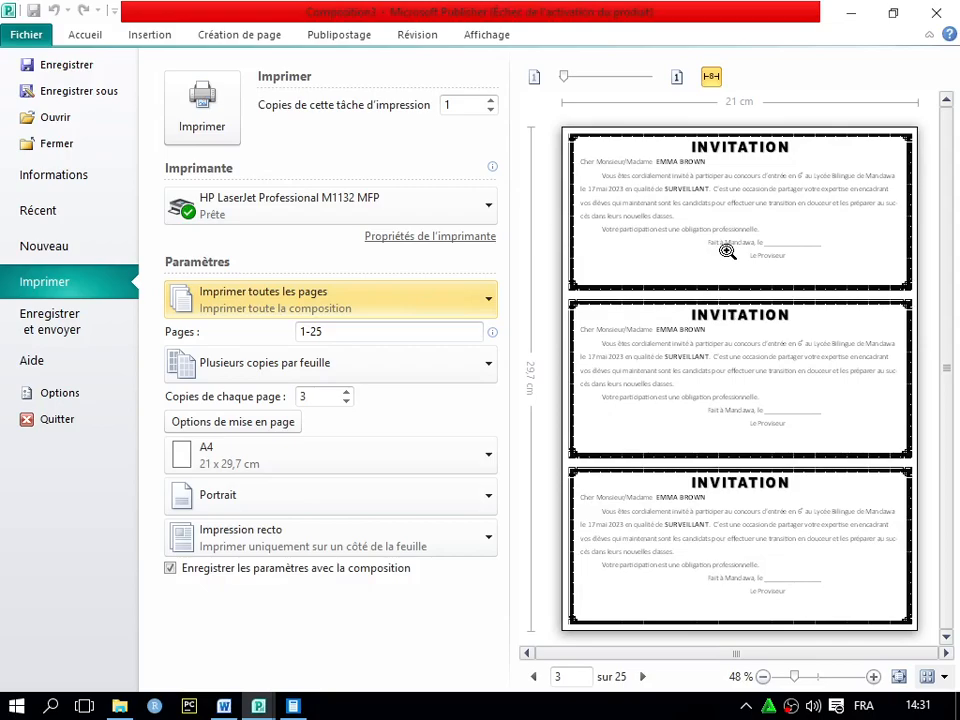
pyautogui.click(720, 270)
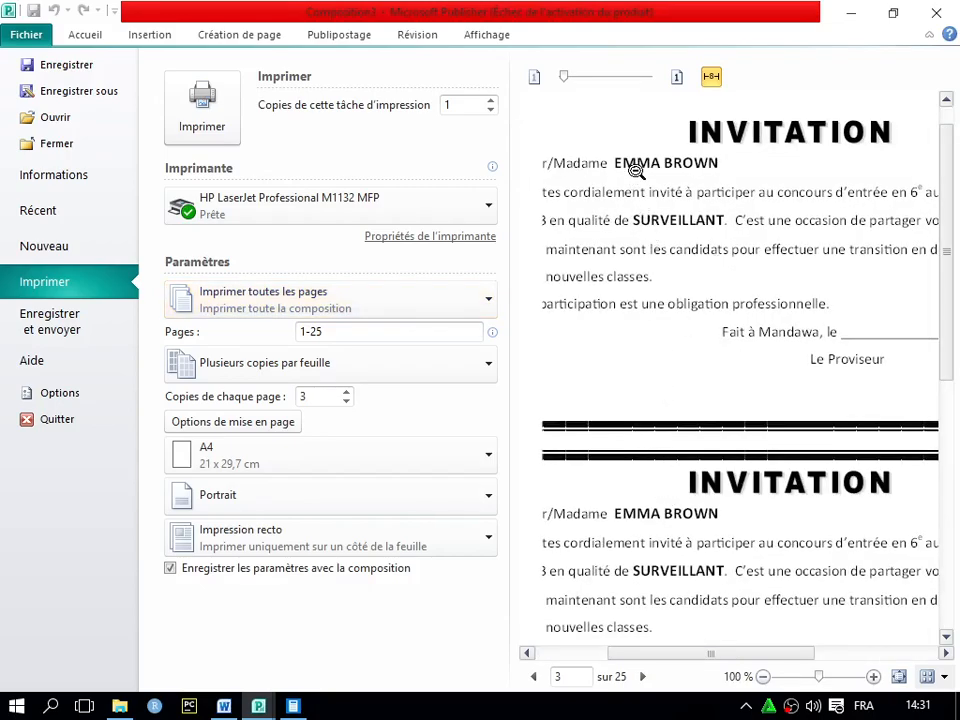
pyautogui.scroll(-2, 662, 300)
pyautogui.click(649, 433)
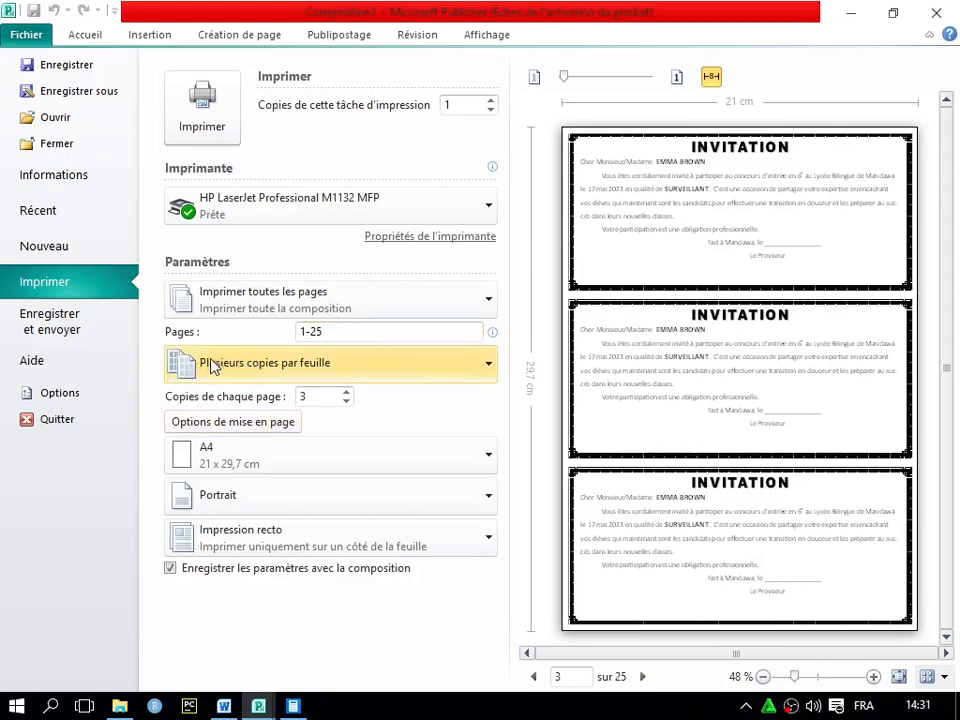
pyautogui.click(311, 373)
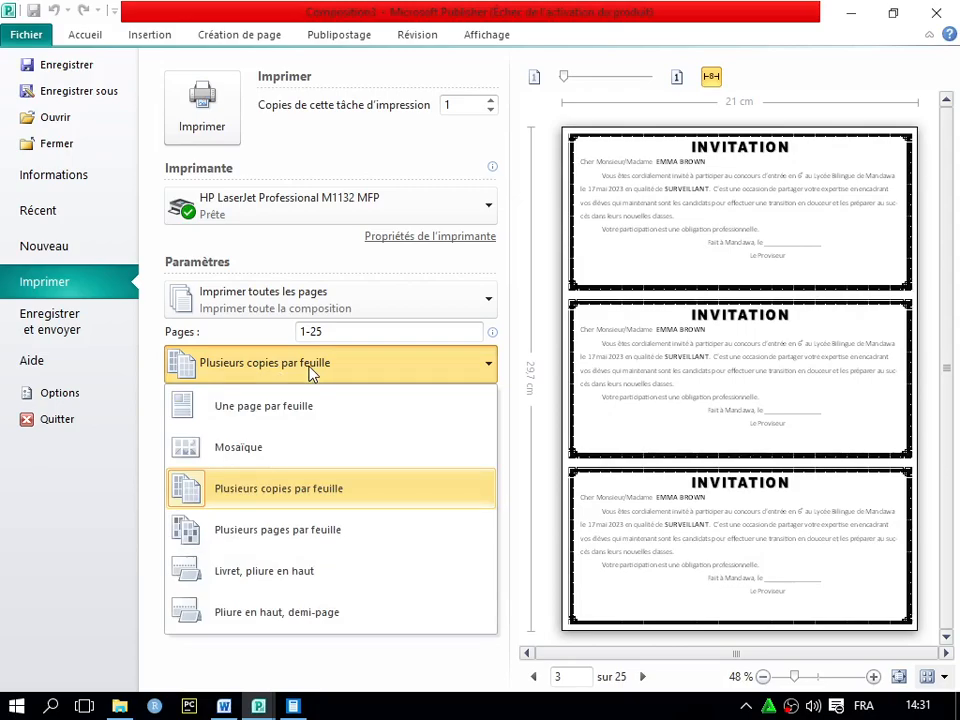
pyautogui.click(295, 537)
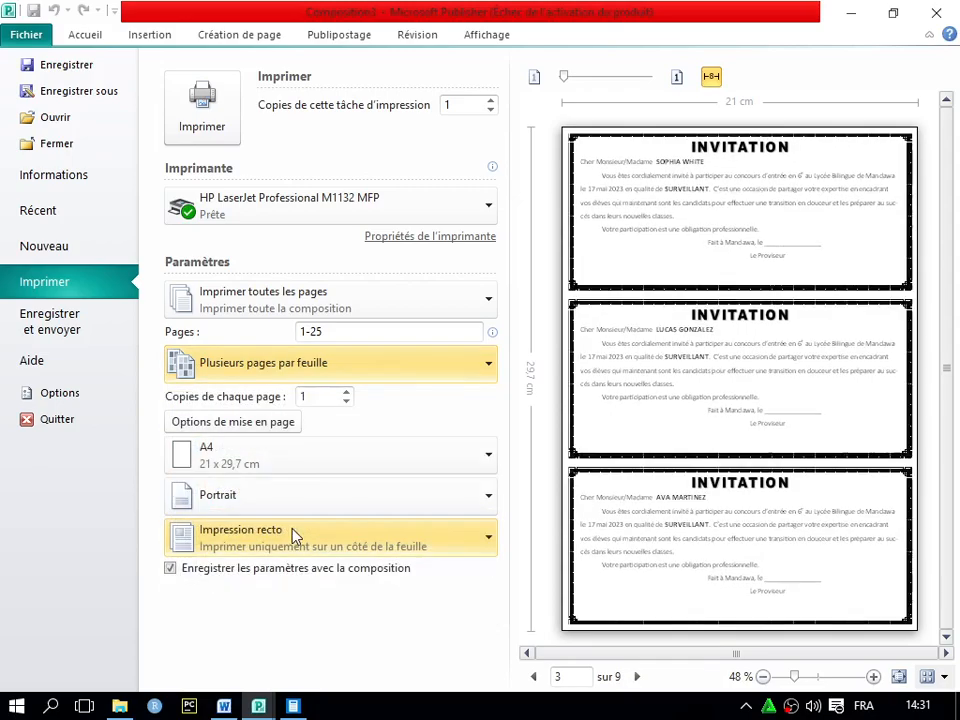
pyautogui.click(668, 282)
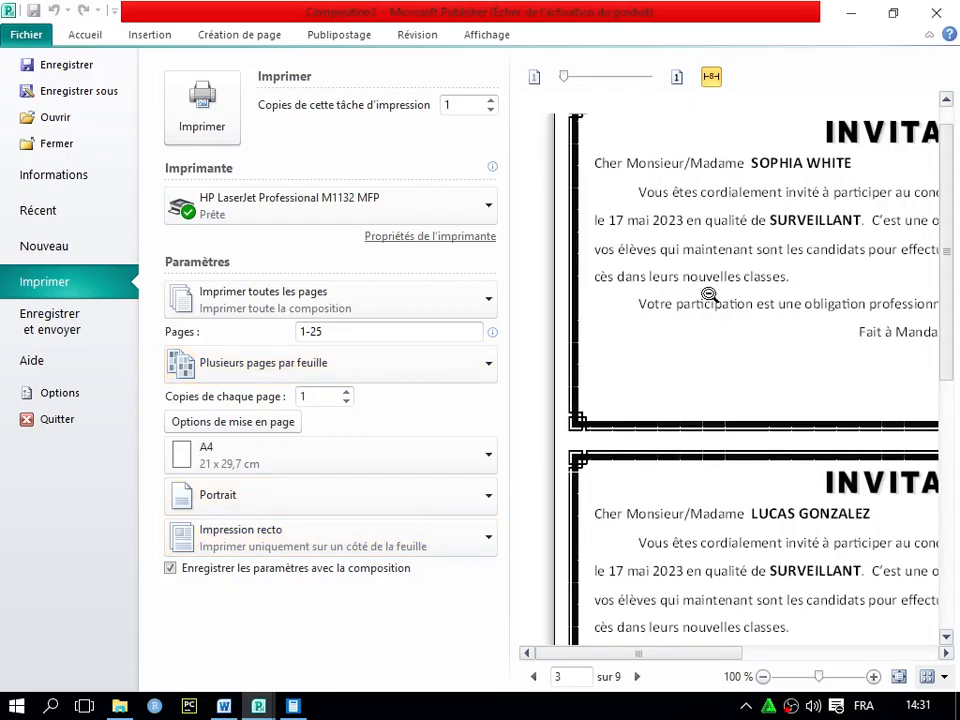
# Examine the three invitations on sheet 3 in the print preview, checking each name and role, and return to the whole-sheet view.
pyautogui.scroll(1, 705, 292)
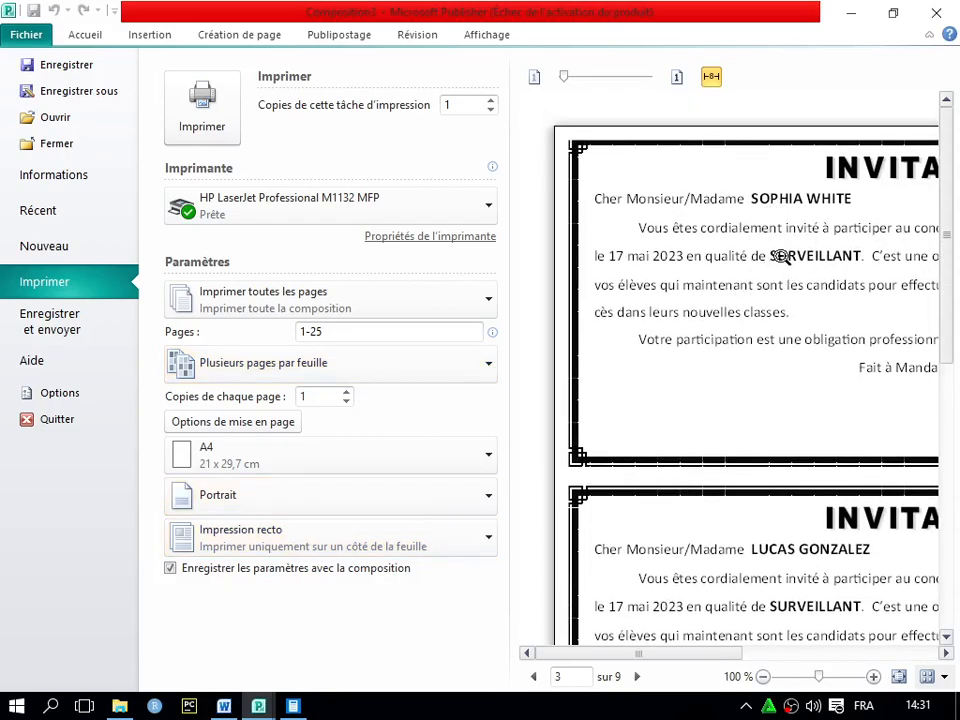
pyautogui.scroll(-4, 790, 358)
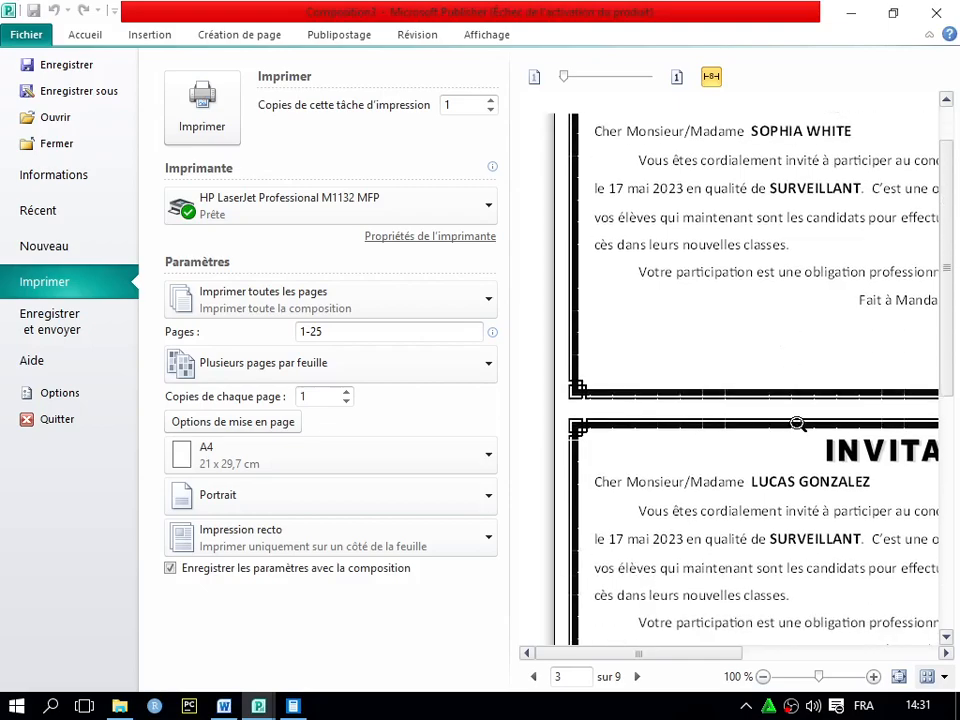
pyautogui.scroll(-6, 840, 450)
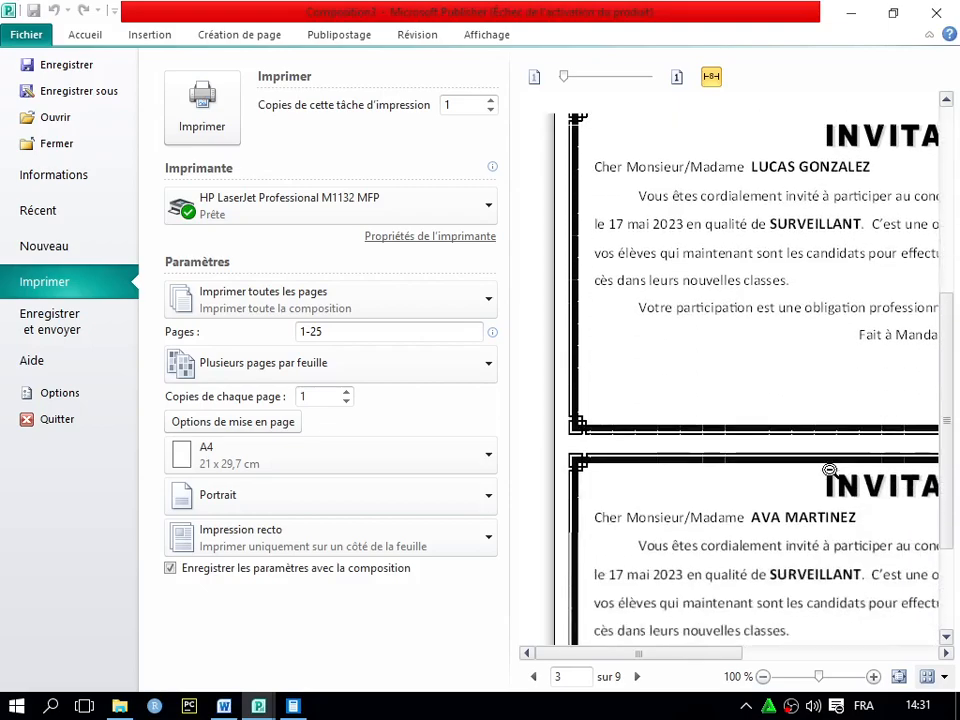
pyautogui.scroll(-3, 793, 510)
pyautogui.scroll(5, 795, 509)
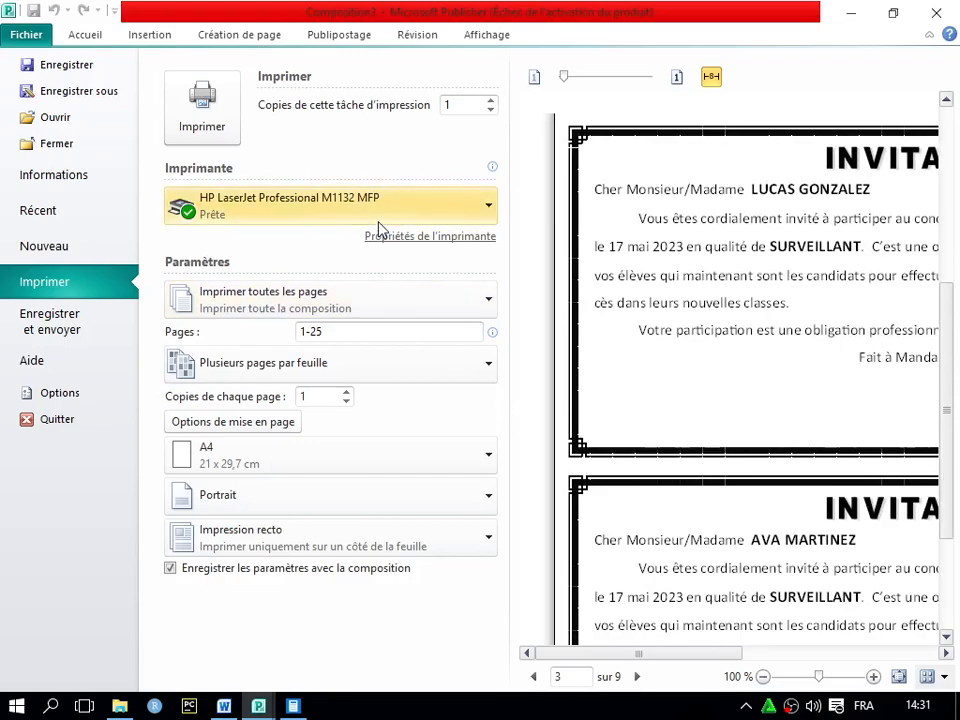
pyautogui.click(668, 313)
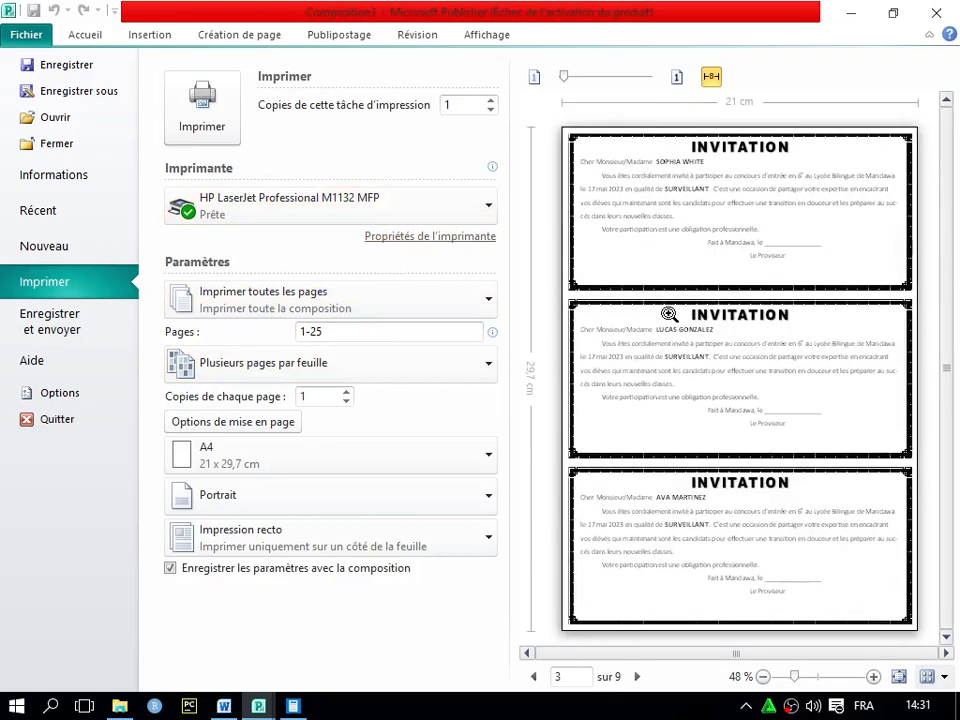
# Choose Microsoft Print to PDF as the printer and print all pages of the merged publication.
pyautogui.click(316, 204)
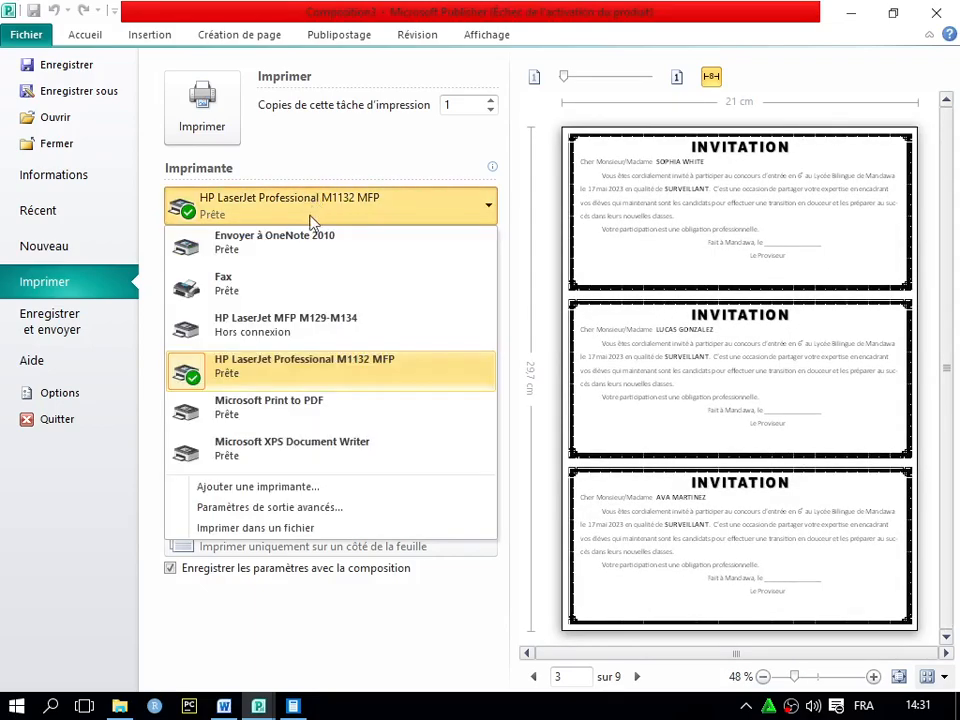
pyautogui.click(236, 416)
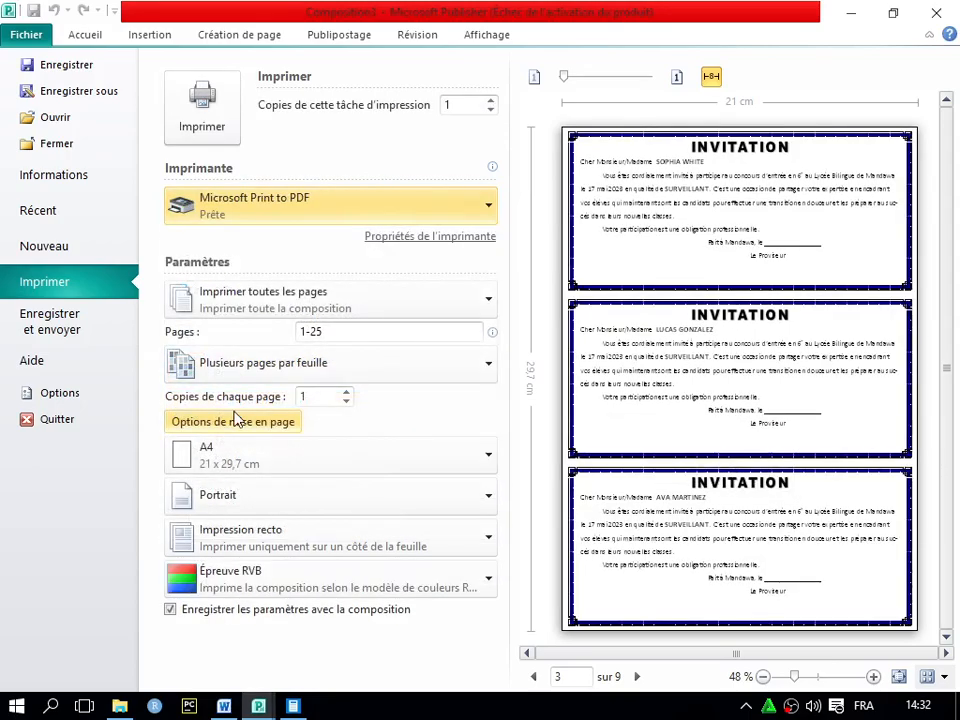
pyautogui.click(228, 106)
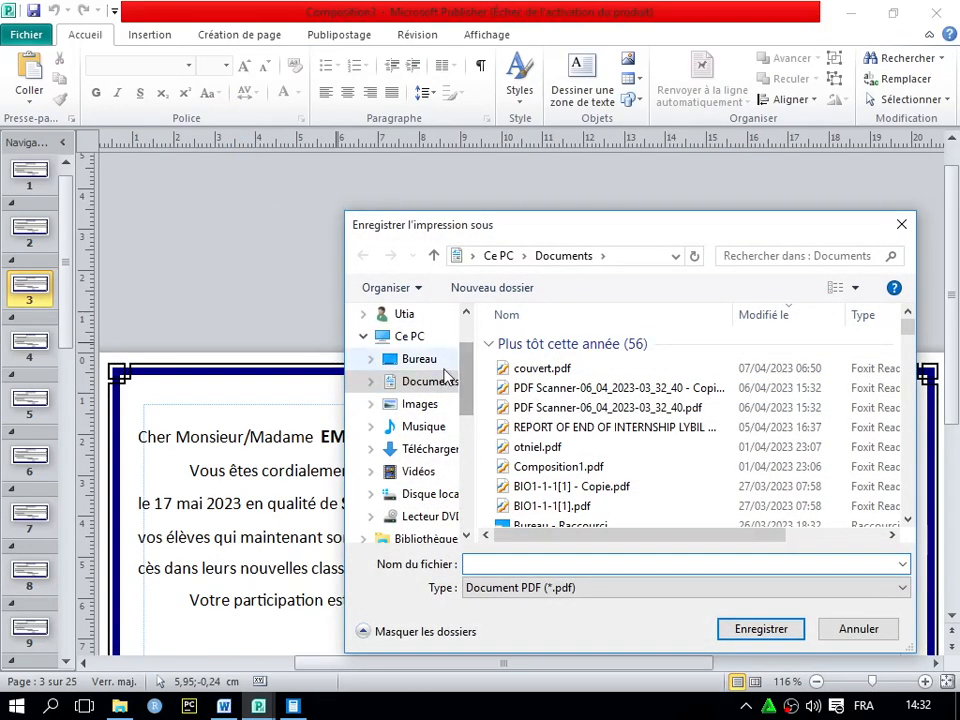
# Save the print output as the PDF YTRTRTR in the invitation folder on the desktop (Bureau).
pyautogui.click(428, 360)
pyautogui.doubleClick(544, 412)
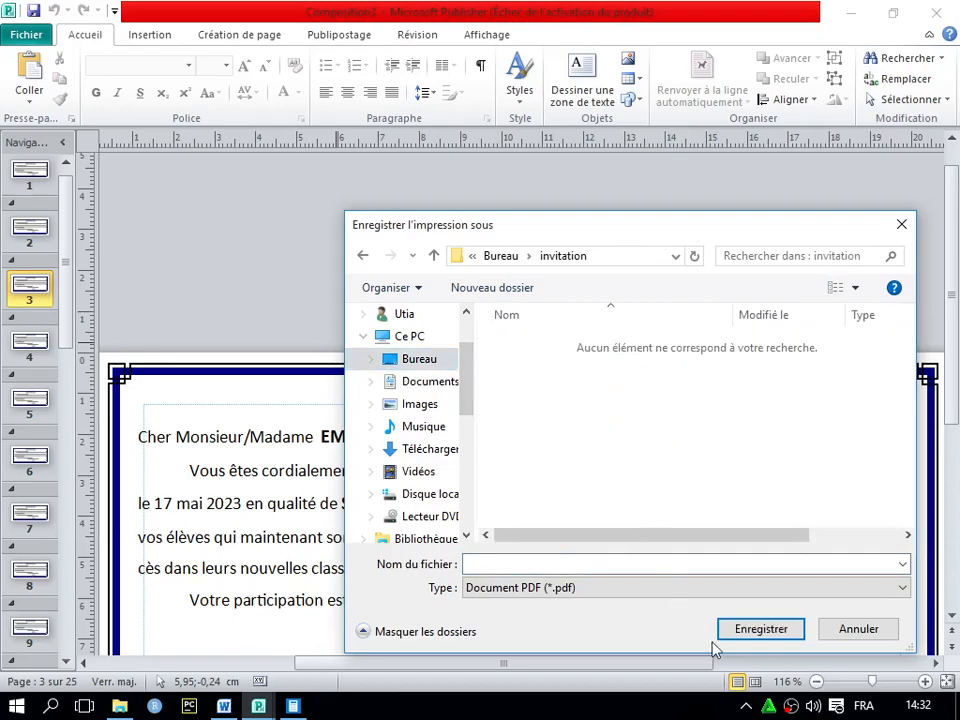
pyautogui.click(646, 564)
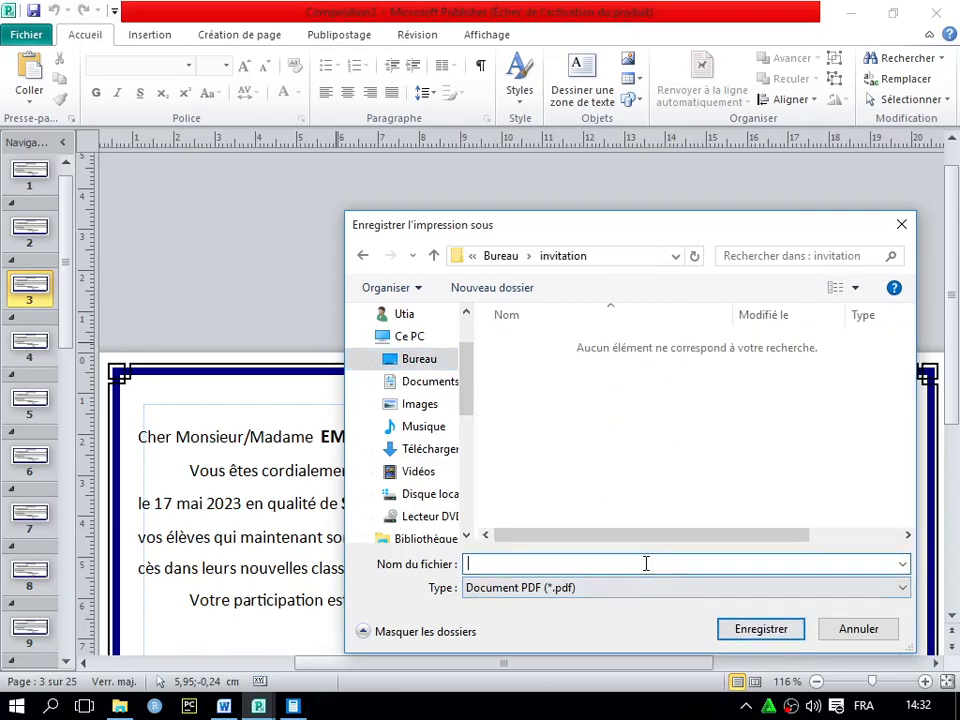
pyautogui.write('YTRTR')
pyautogui.click(760, 629)
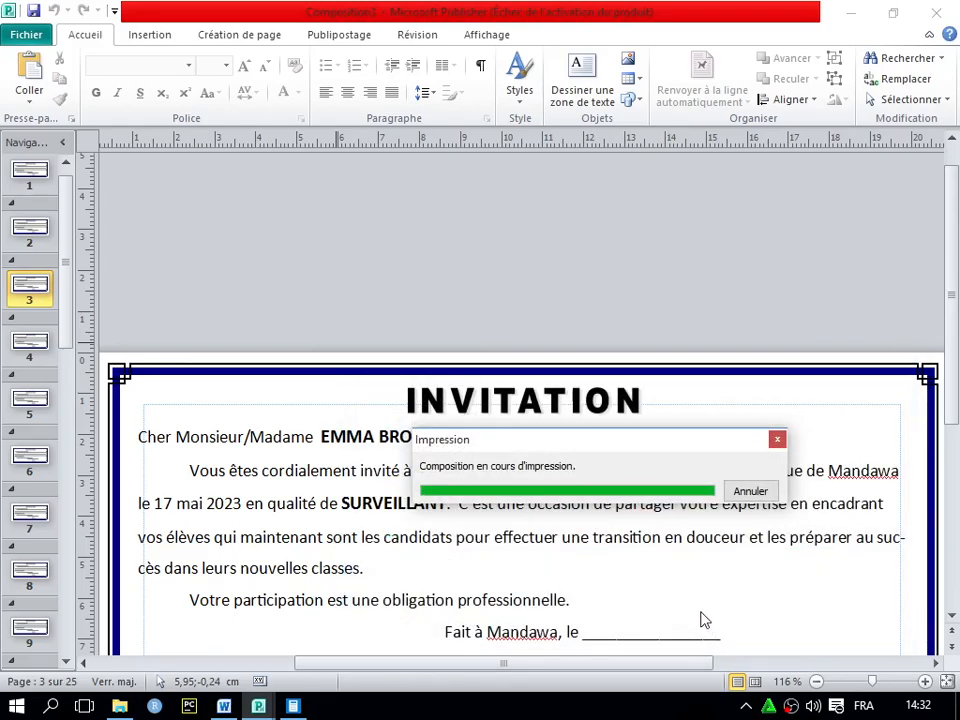
# Switch to File Explorer, open YTRTRTR.pdf in Foxit Reader, and examine the names, roles and invitation layout across its sheets.
pyautogui.click(119, 705)
pyautogui.doubleClick(229, 270)
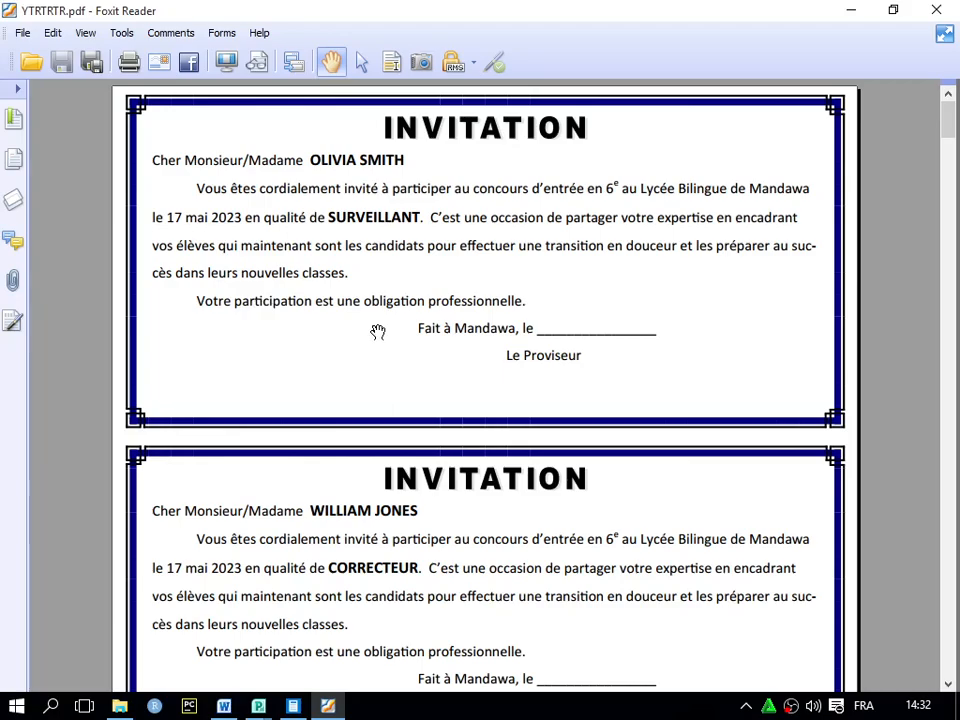
pyautogui.scroll(-3, 346, 463)
pyautogui.scroll(3, 347, 461)
pyautogui.scroll(-1, 379, 521)
pyautogui.scroll(1, 382, 461)
pyautogui.scroll(-2, 345, 480)
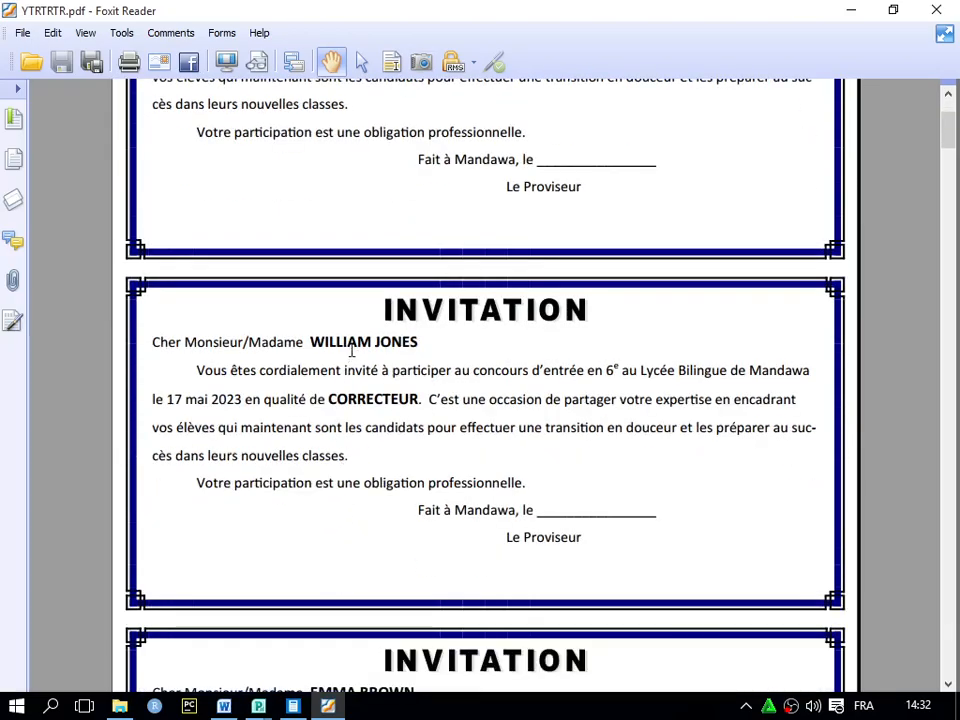
pyautogui.scroll(-3, 354, 440)
pyautogui.scroll(-6, 341, 420)
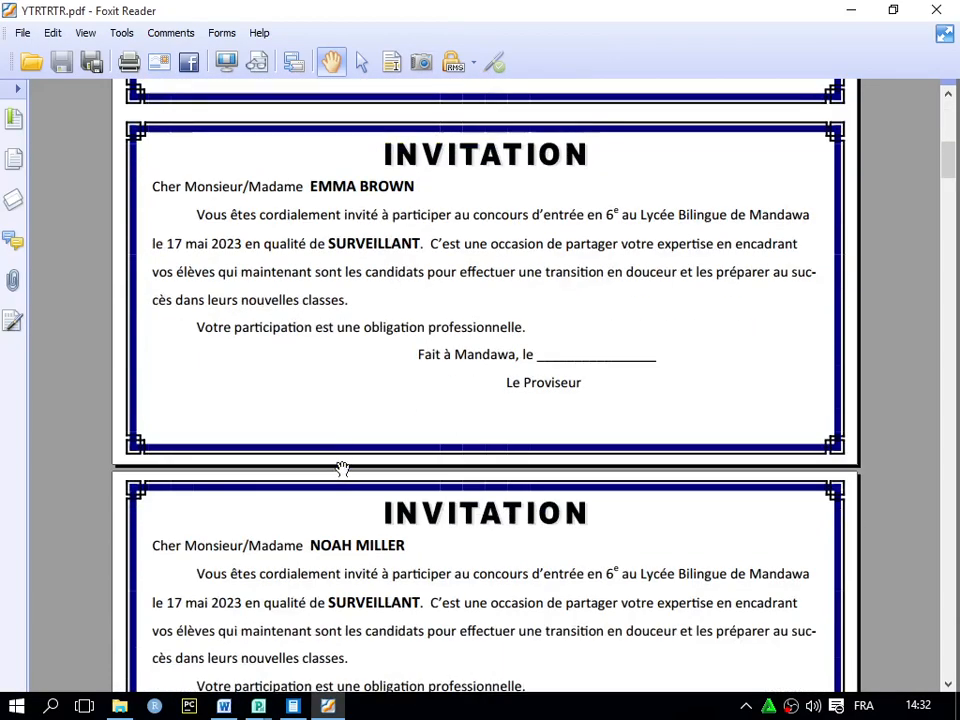
pyautogui.scroll(-15, 339, 539)
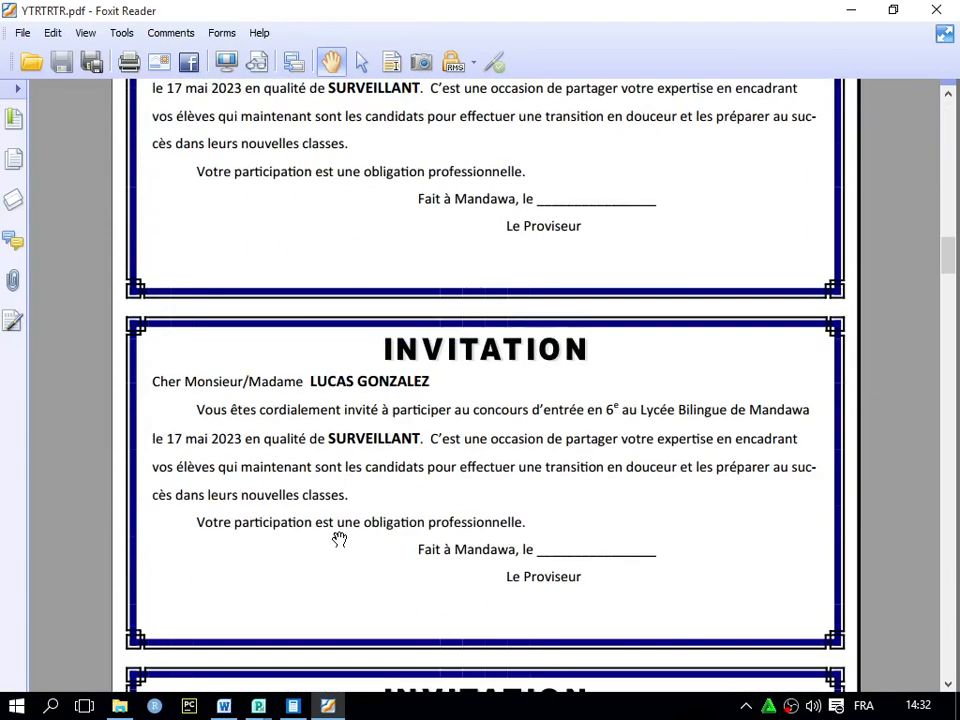
pyautogui.scroll(-5, 340, 538)
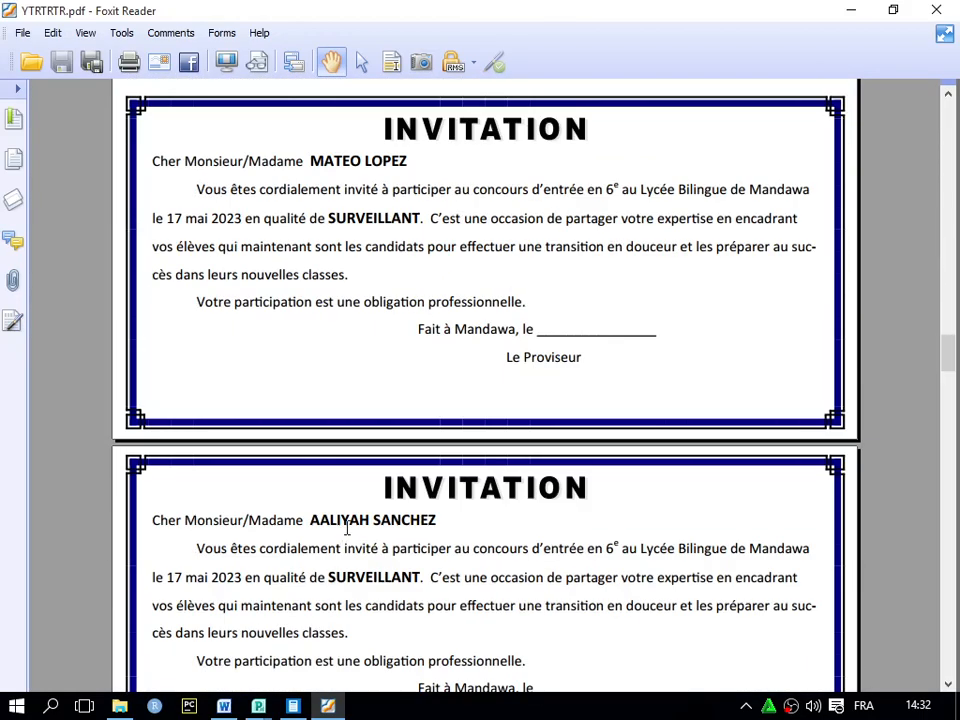